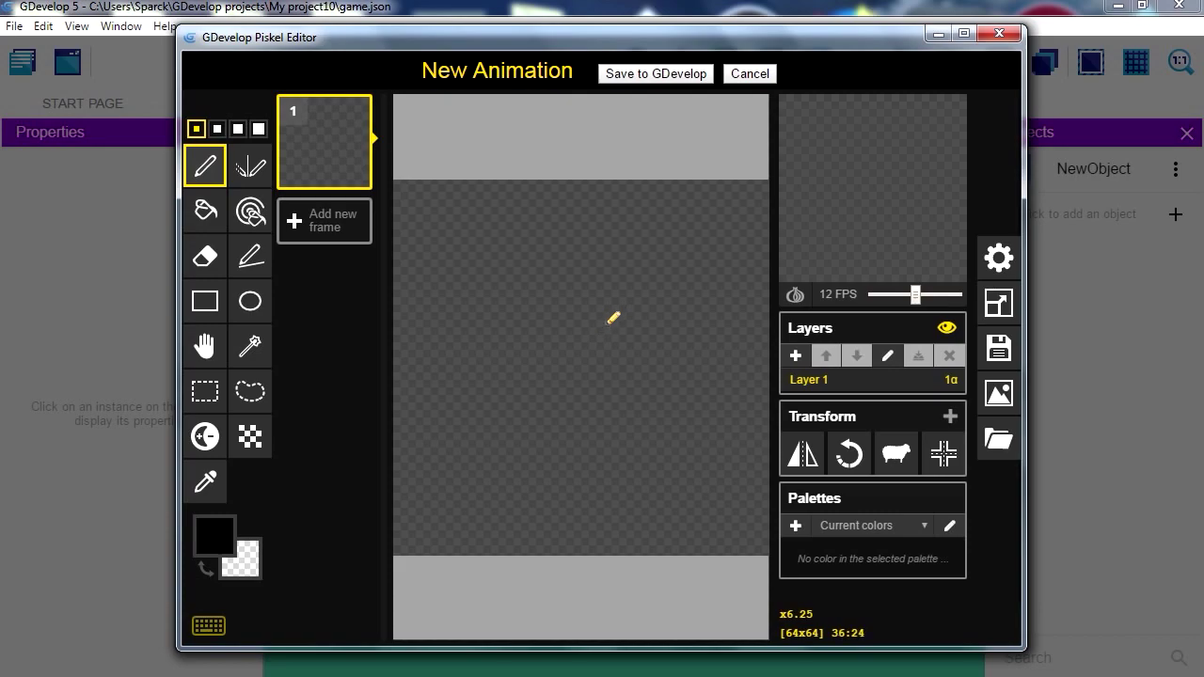
# Resize the canvas from 64×64 to 32×32 pixels, anchored at the centre.
pyautogui.click(1000, 303)
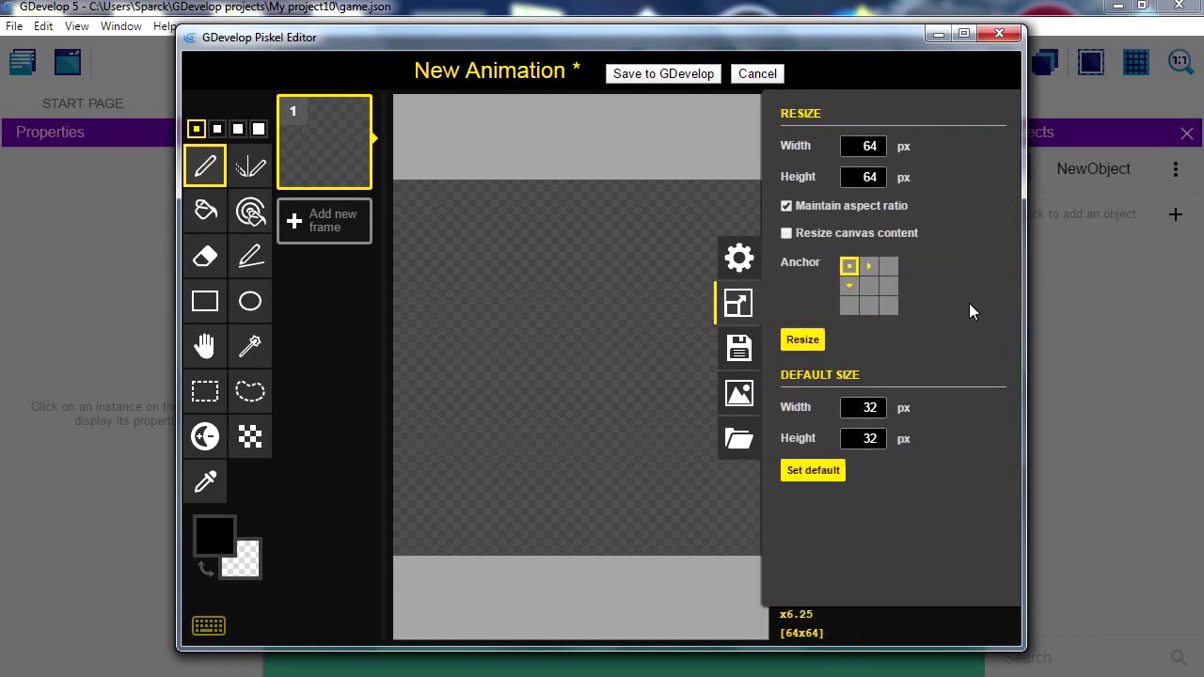
pyautogui.doubleClick(852, 139)
pyautogui.click(869, 287)
pyautogui.click(800, 342)
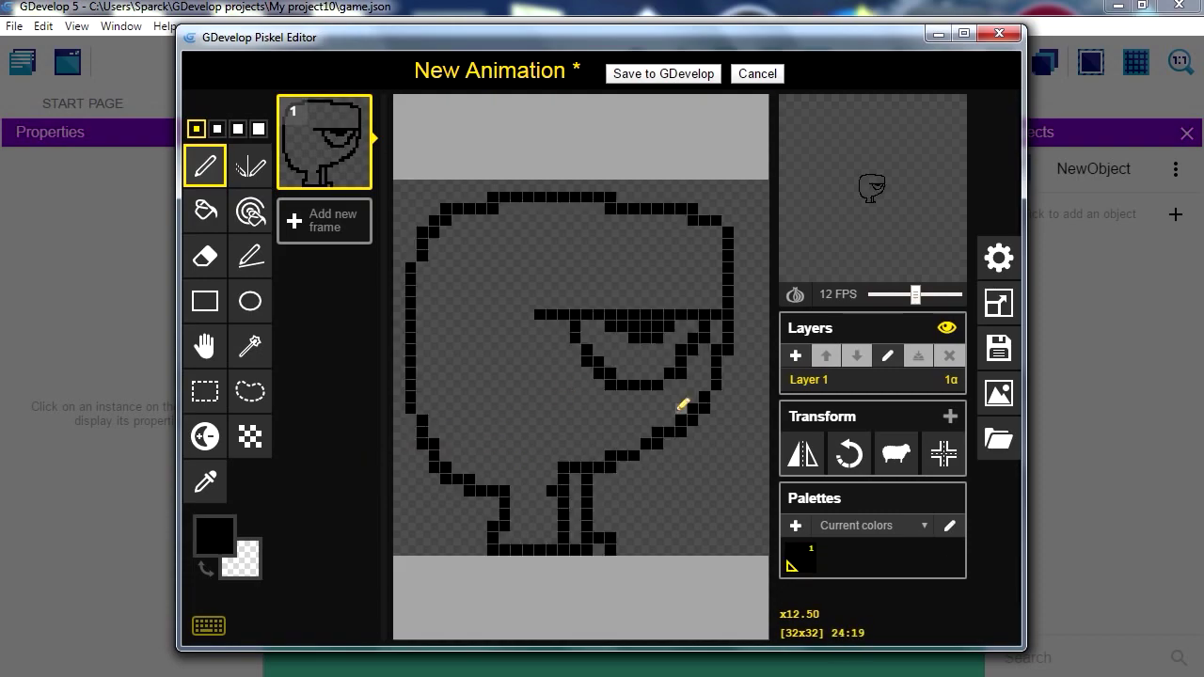
# Undo the old face sketch and draw the cap and head outline in black.
pyautogui.hotkey('ctrl', 'z')
pyautogui.hotkey('ctrl', 'z')
pyautogui.hotkey('ctrl', 'z')
pyautogui.hotkey('ctrl', 'z')
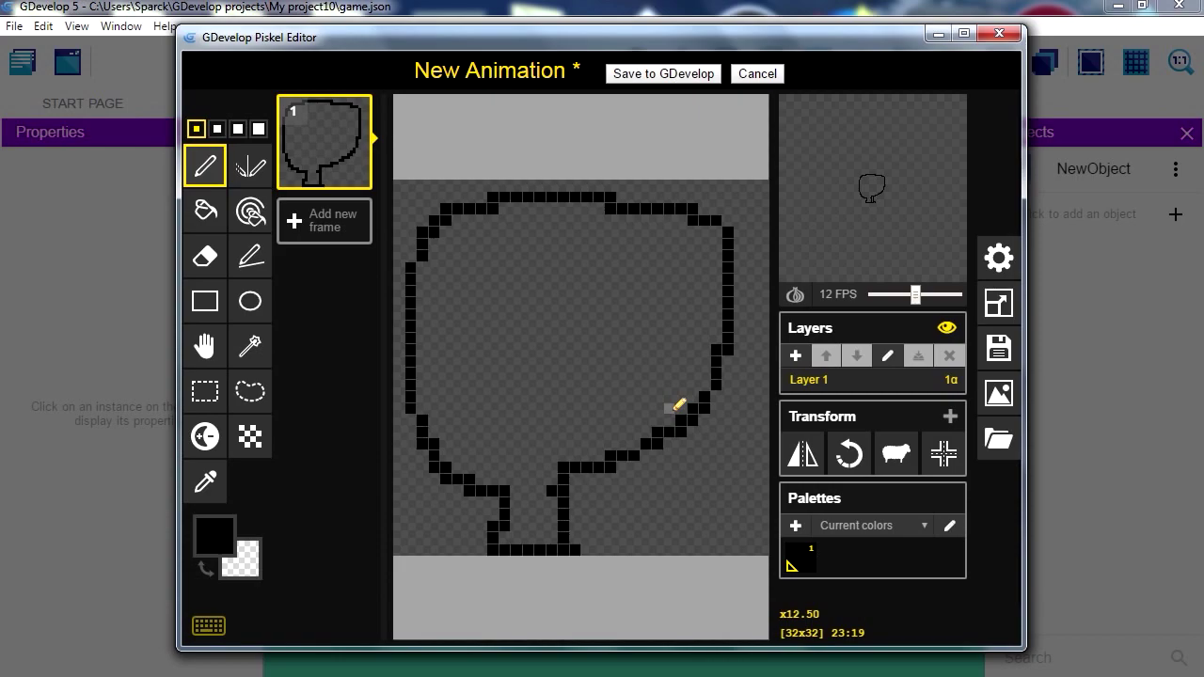
pyautogui.hotkey('ctrl', 'z')
pyautogui.hotkey('ctrl', 'z')
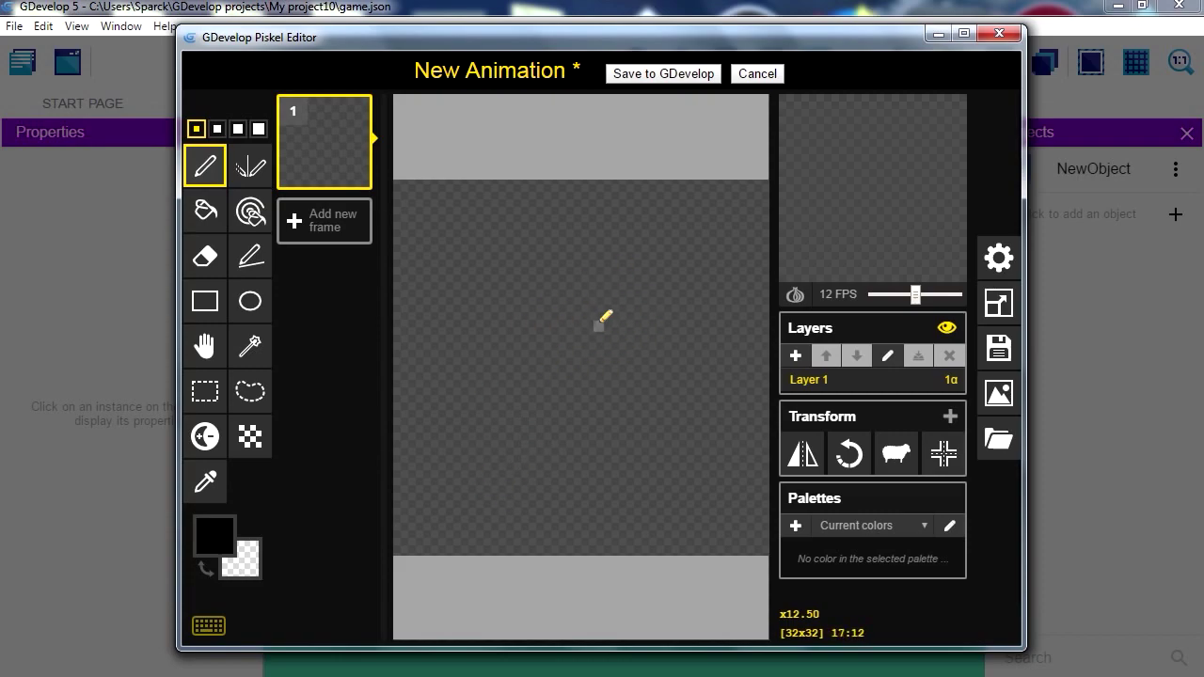
pyautogui.moveTo(610, 302)
pyautogui.mouseDown()
pyautogui.moveTo(734, 295)
pyautogui.moveTo(751, 336)
pyautogui.moveTo(622, 385)
pyautogui.mouseUp()
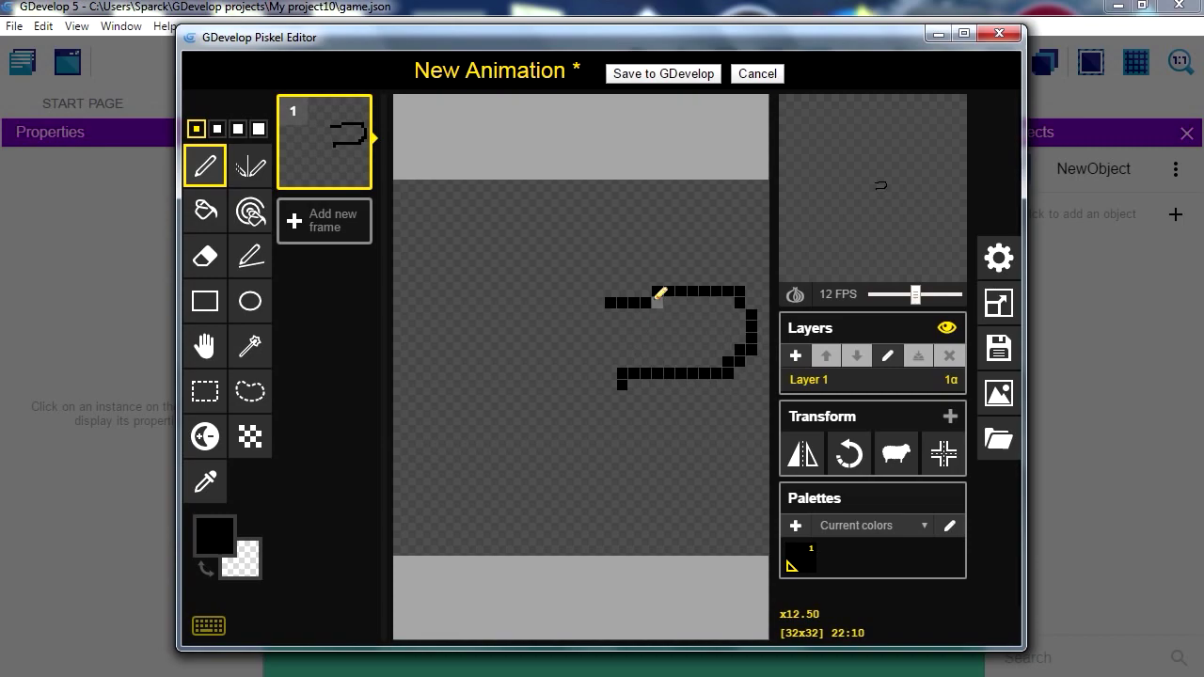
pyautogui.moveTo(662, 285)
pyautogui.mouseDown()
pyautogui.moveTo(738, 254)
pyautogui.moveTo(642, 247)
pyautogui.moveTo(690, 206)
pyautogui.moveTo(606, 194)
pyautogui.moveTo(461, 206)
pyautogui.moveTo(432, 246)
pyautogui.moveTo(475, 326)
pyautogui.mouseUp()
pyautogui.moveTo(618, 362)
pyautogui.mouseDown()
pyautogui.moveTo(560, 345)
pyautogui.moveTo(611, 375)
pyautogui.moveTo(574, 357)
pyautogui.moveTo(587, 368)
pyautogui.moveTo(641, 377)
pyautogui.mouseUp()
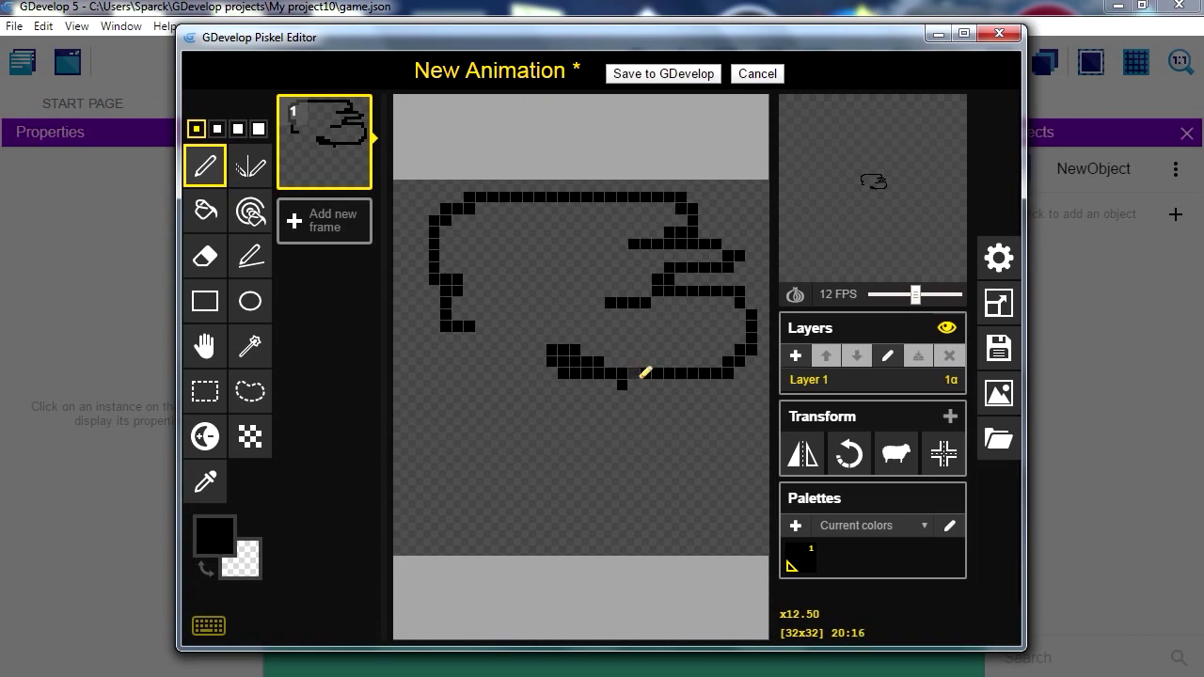
pyautogui.moveTo(480, 325)
pyautogui.mouseDown()
pyautogui.moveTo(443, 411)
pyautogui.moveTo(456, 499)
pyautogui.moveTo(488, 515)
pyautogui.moveTo(471, 548)
pyautogui.moveTo(604, 541)
pyautogui.moveTo(588, 531)
pyautogui.moveTo(616, 519)
pyautogui.moveTo(640, 480)
pyautogui.moveTo(642, 437)
pyautogui.moveTo(624, 396)
pyautogui.mouseUp()
# Outline the body, foot, arm and the line under the cap in black pixels.
pyautogui.moveTo(617, 530); pyautogui.dragTo(636, 542)
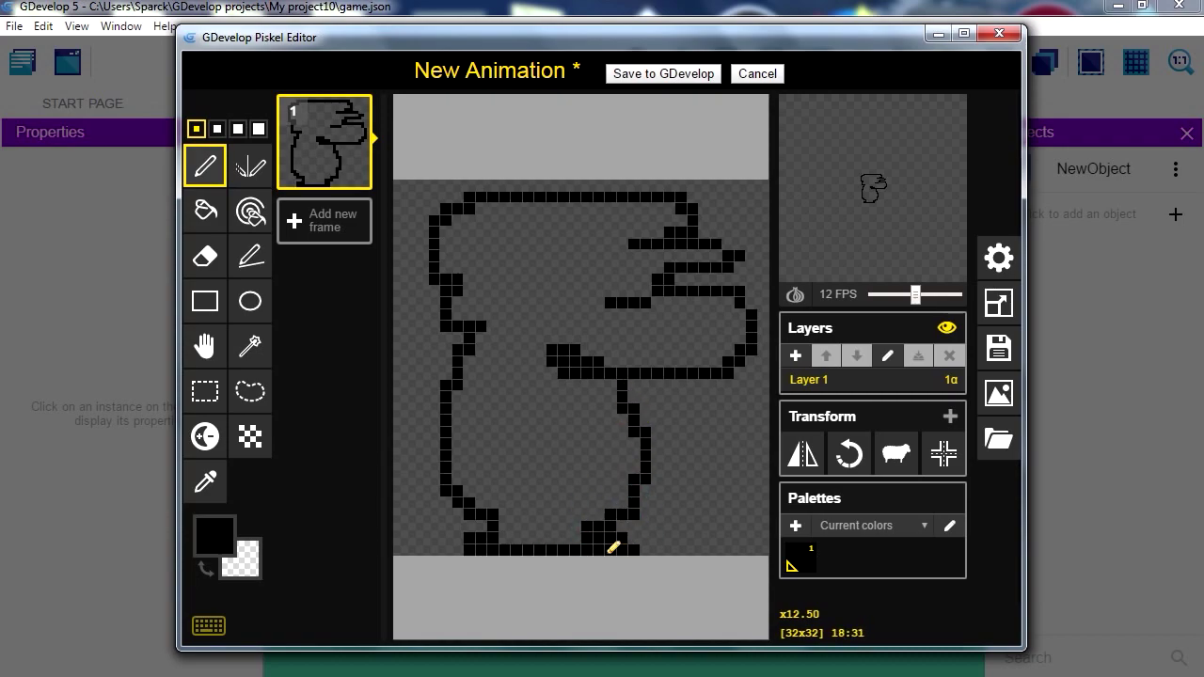
pyautogui.moveTo(505, 453)
pyautogui.mouseDown()
pyautogui.moveTo(545, 494)
pyautogui.moveTo(540, 468)
pyautogui.moveTo(494, 484)
pyautogui.mouseUp()
pyautogui.moveTo(476, 435)
pyautogui.mouseDown()
pyautogui.moveTo(507, 391)
pyautogui.moveTo(535, 420)
pyautogui.moveTo(539, 455)
pyautogui.moveTo(483, 457)
pyautogui.mouseUp()
pyautogui.moveTo(551, 372); pyautogui.dragTo(455, 381)
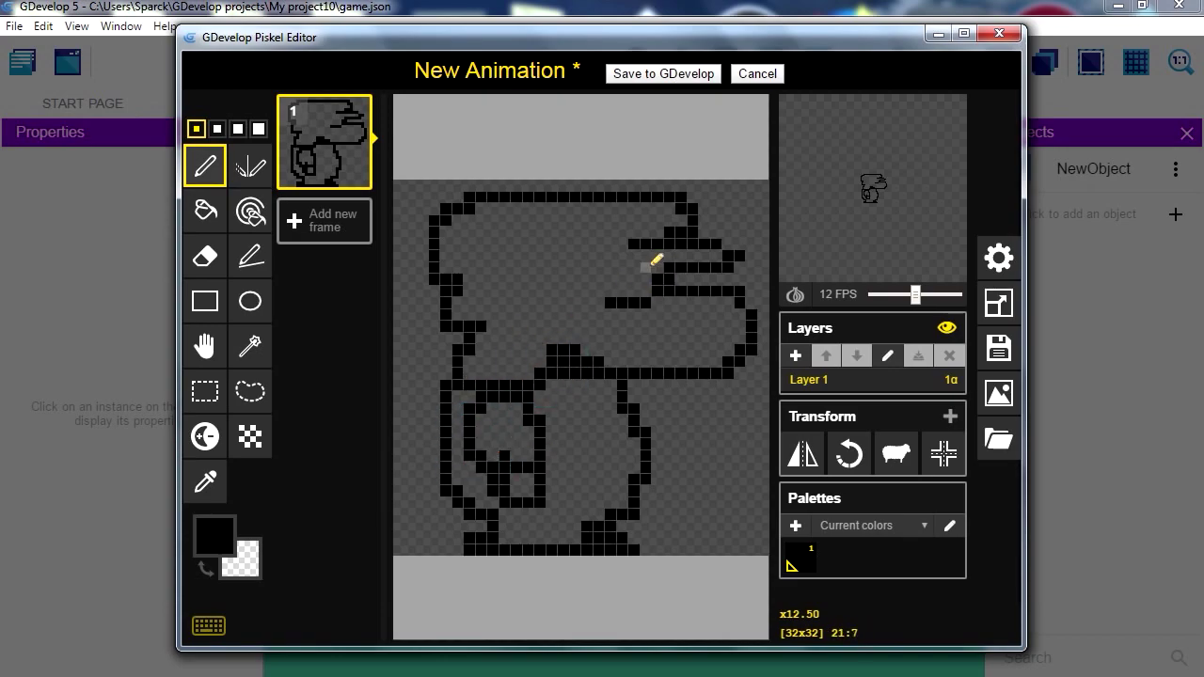
pyautogui.moveTo(658, 282)
pyautogui.mouseDown()
pyautogui.moveTo(470, 278)
pyautogui.moveTo(515, 300)
pyautogui.mouseUp()
pyautogui.moveTo(556, 384)
pyautogui.mouseDown()
pyautogui.moveTo(580, 406)
pyautogui.moveTo(555, 384)
pyautogui.mouseUp()
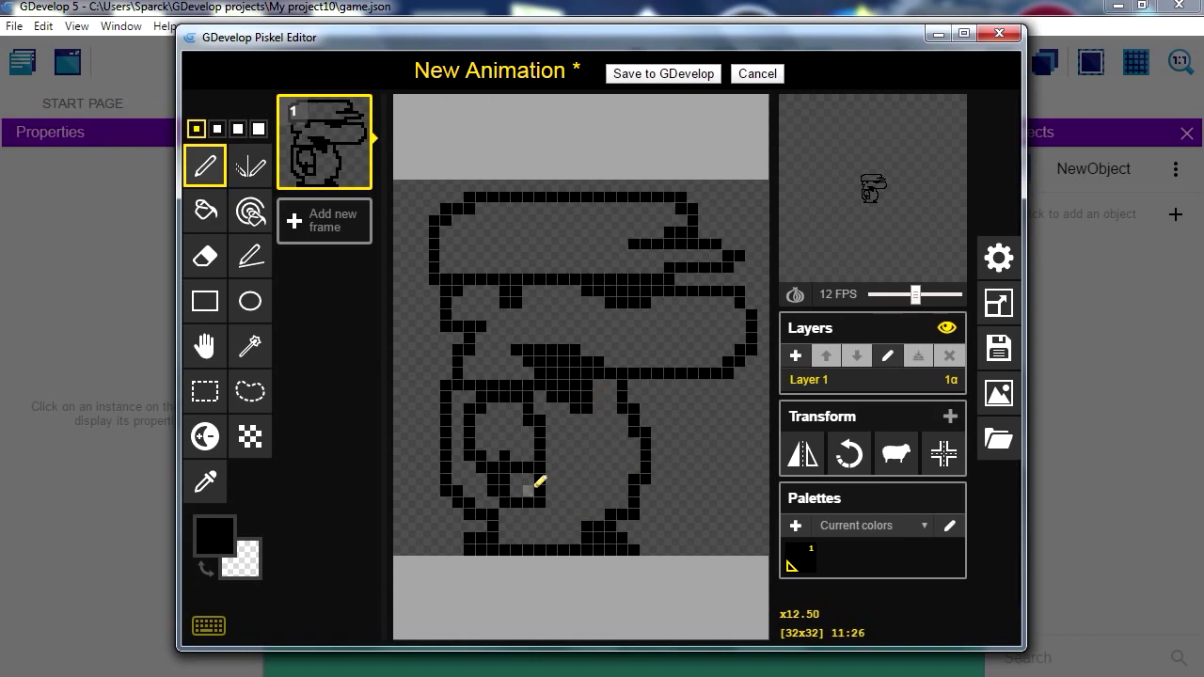
pyautogui.moveTo(514, 475)
pyautogui.mouseDown()
pyautogui.moveTo(500, 474)
pyautogui.moveTo(511, 470)
pyautogui.mouseUp()
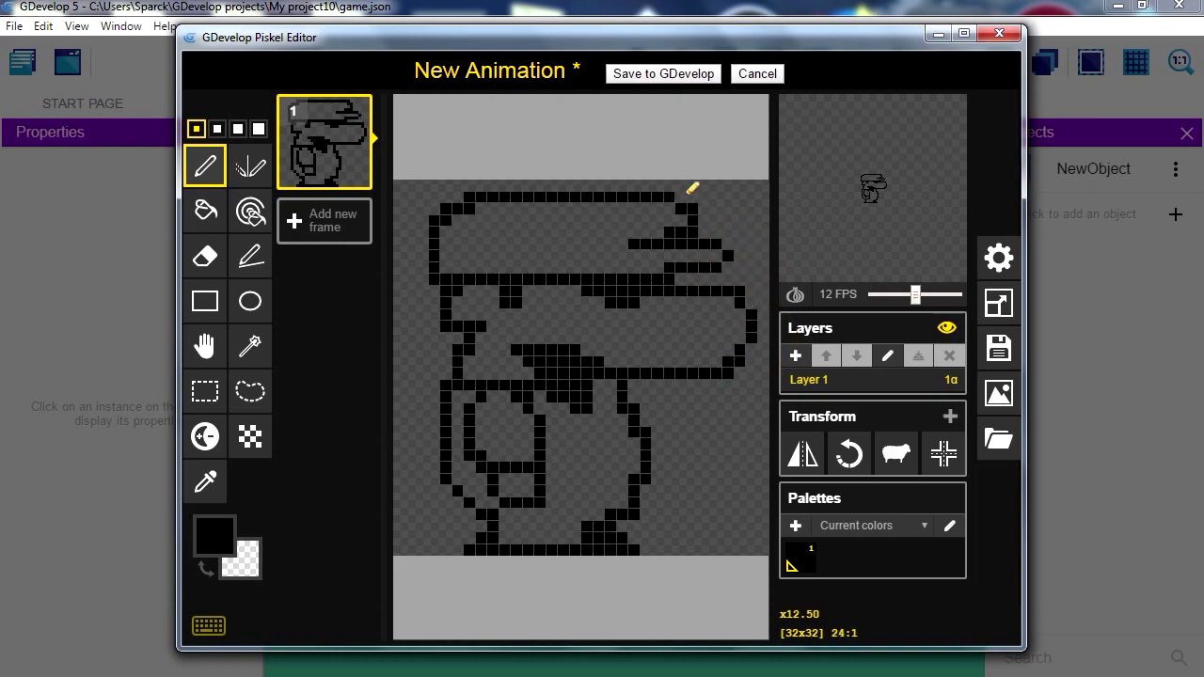
# Erase stray pixels on the right outline and patch its gaps.
pyautogui.click(436, 218)
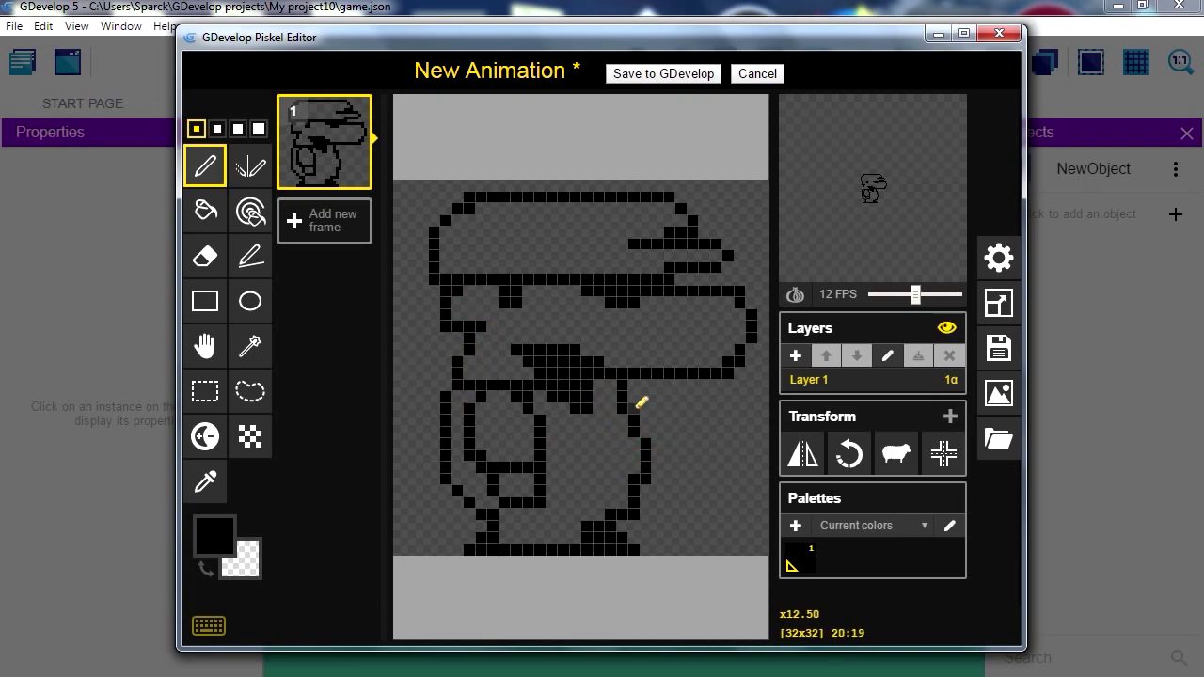
pyautogui.click(733, 363)
pyautogui.rightClick(751, 317)
pyautogui.rightClick(749, 289)
pyautogui.rightClick(741, 286)
pyautogui.rightClick(743, 323)
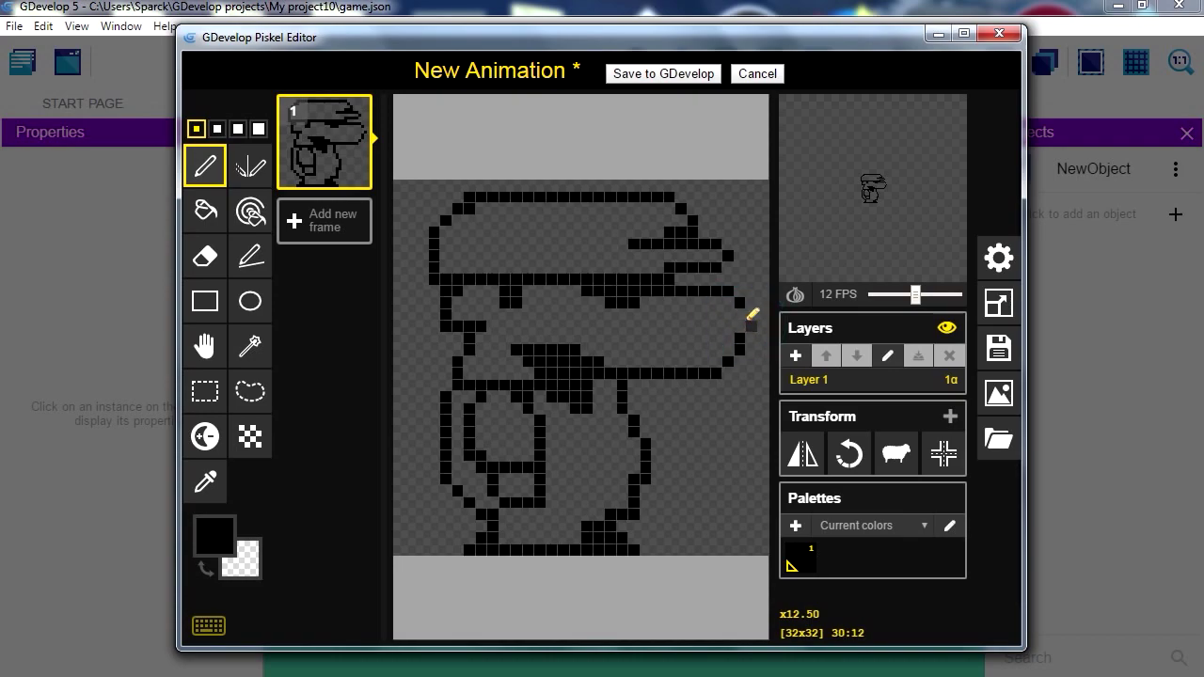
pyautogui.click(751, 313)
pyautogui.click(751, 337)
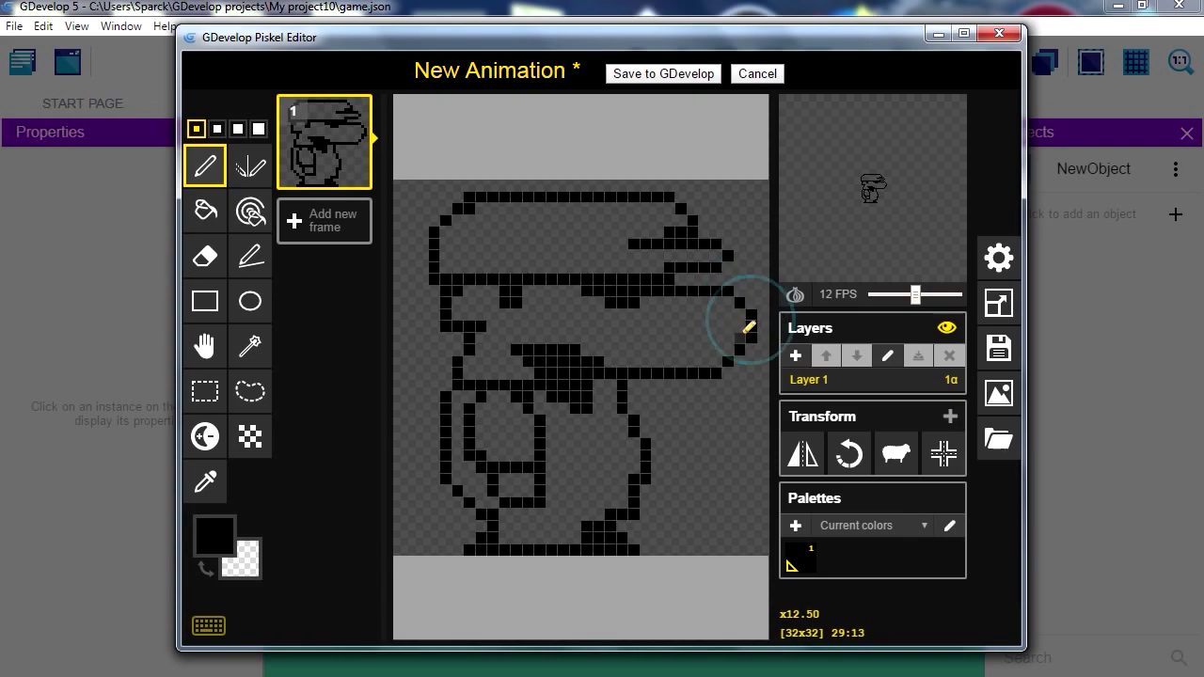
# Add pixels to the cap top and join the cap brim row.
pyautogui.moveTo(638, 239); pyautogui.dragTo(634, 211)
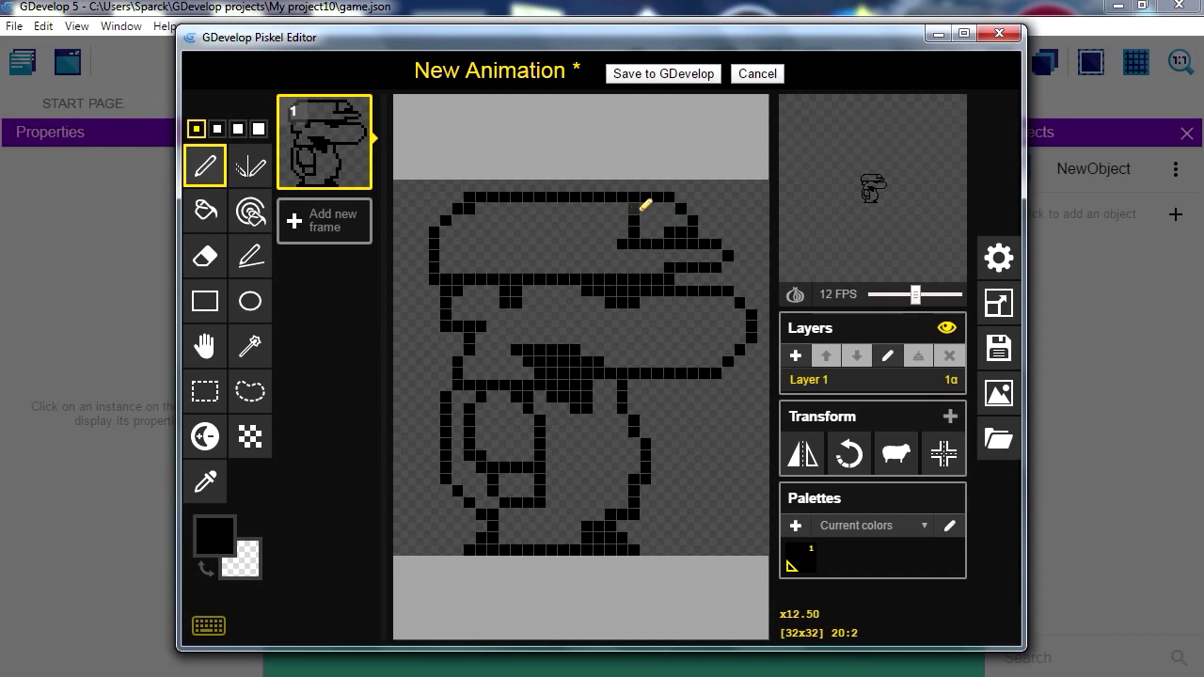
pyautogui.click(670, 223)
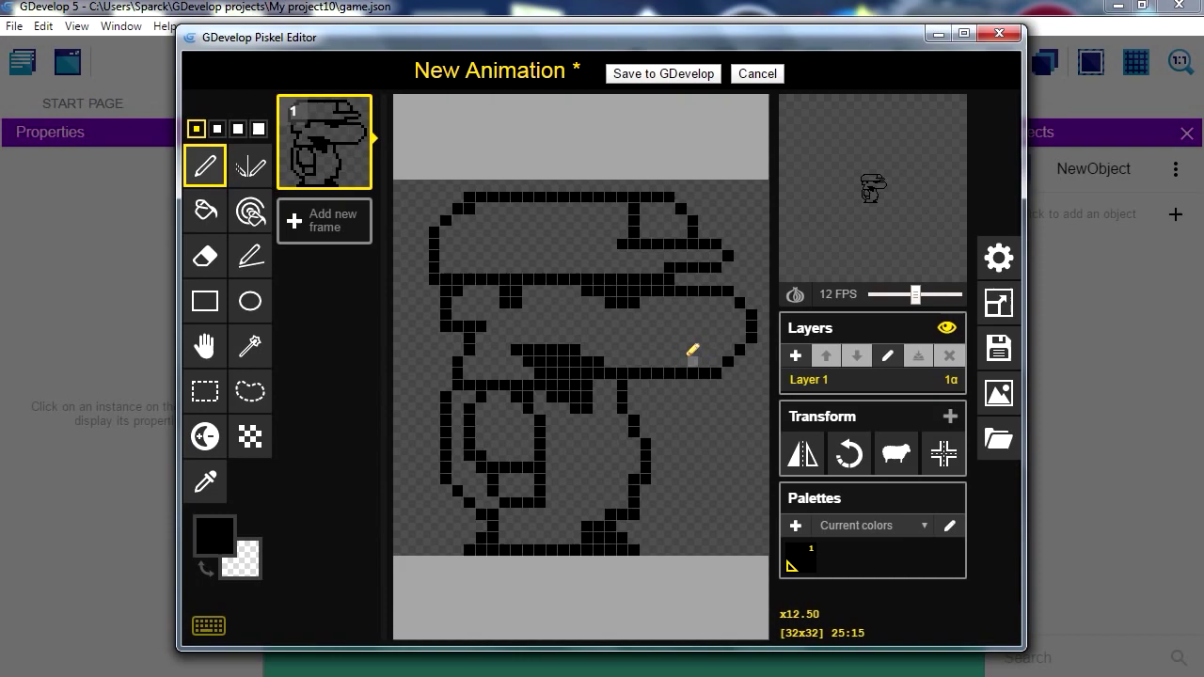
pyautogui.moveTo(633, 232); pyautogui.dragTo(638, 219, button='right')
pyautogui.moveTo(646, 244); pyautogui.dragTo(668, 244)
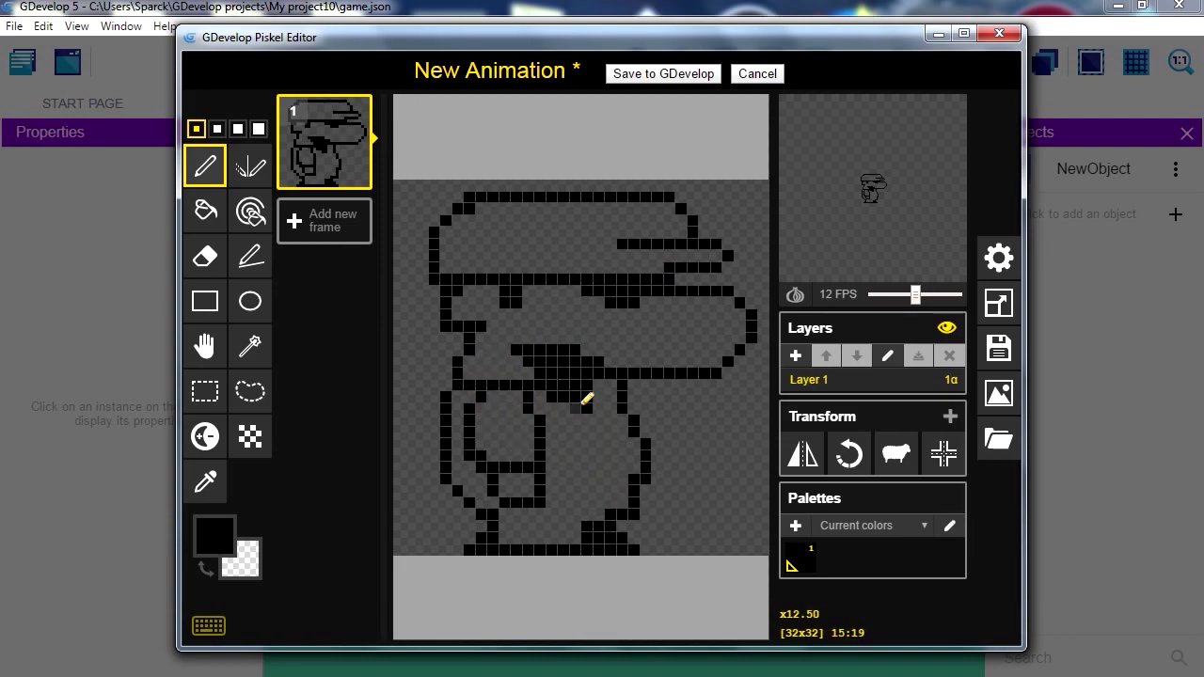
# Set the colour to red-orange #ee510b and bucket-fill the overalls body and left arm.
pyautogui.click(219, 540)
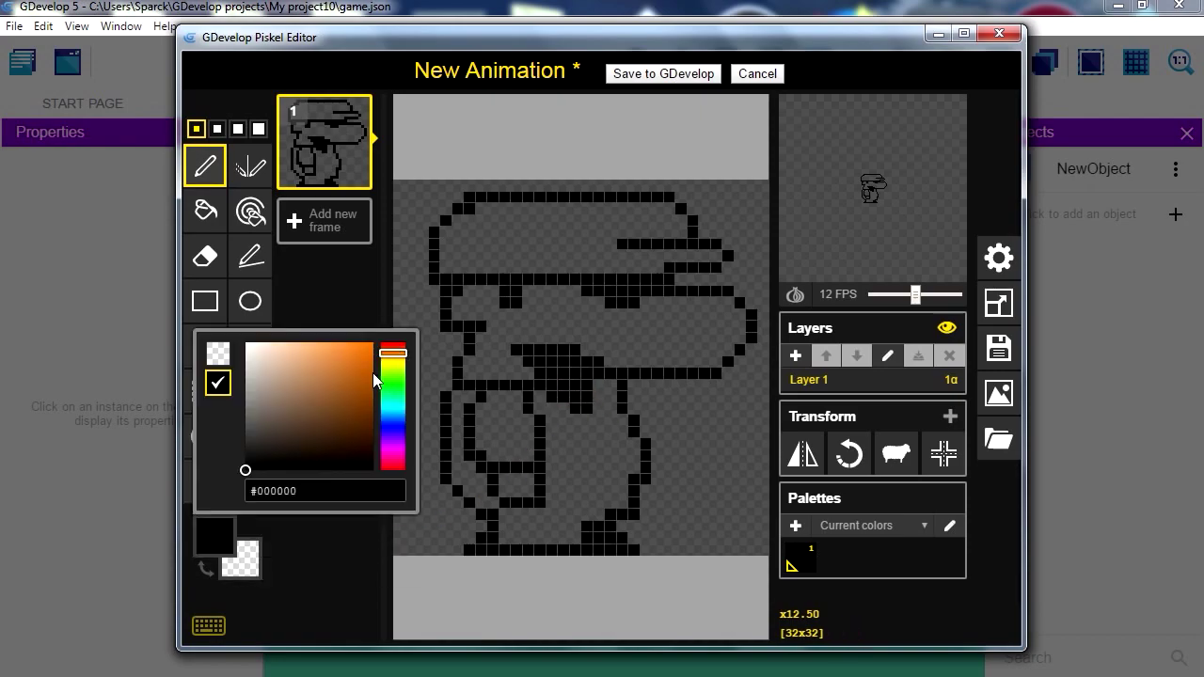
pyautogui.moveTo(395, 414)
pyautogui.mouseDown()
pyautogui.moveTo(393, 349)
pyautogui.moveTo(373, 351)
pyautogui.mouseUp()
pyautogui.click(367, 352)
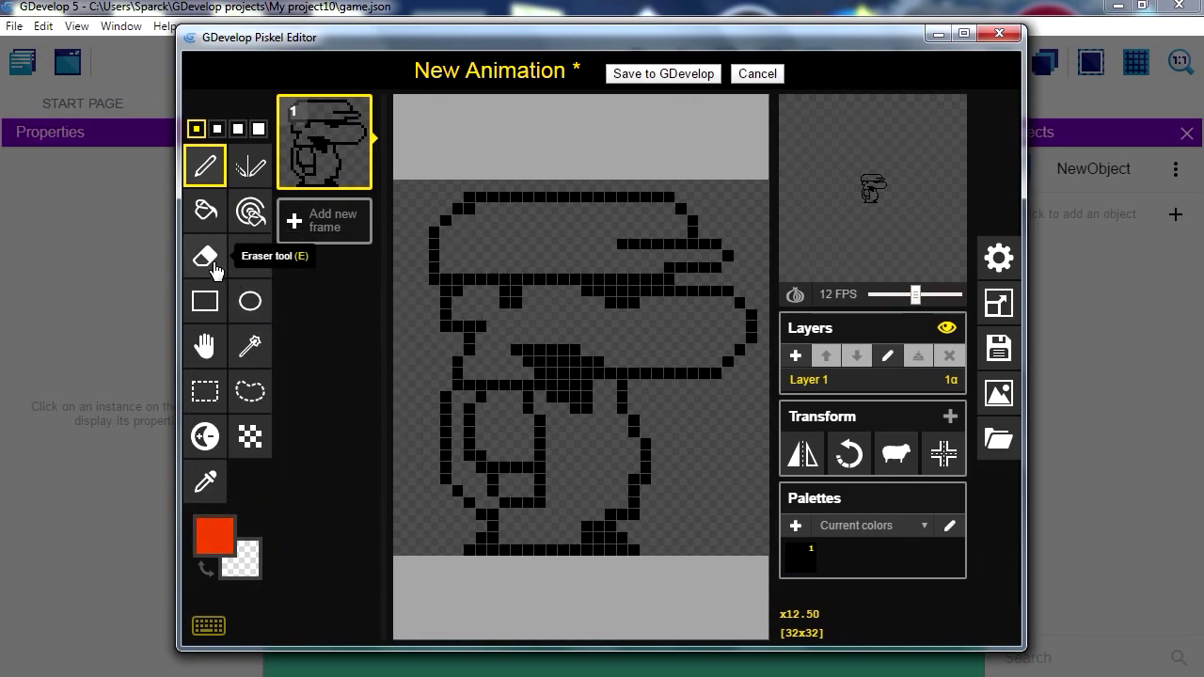
pyautogui.click(205, 211)
pyautogui.click(577, 461)
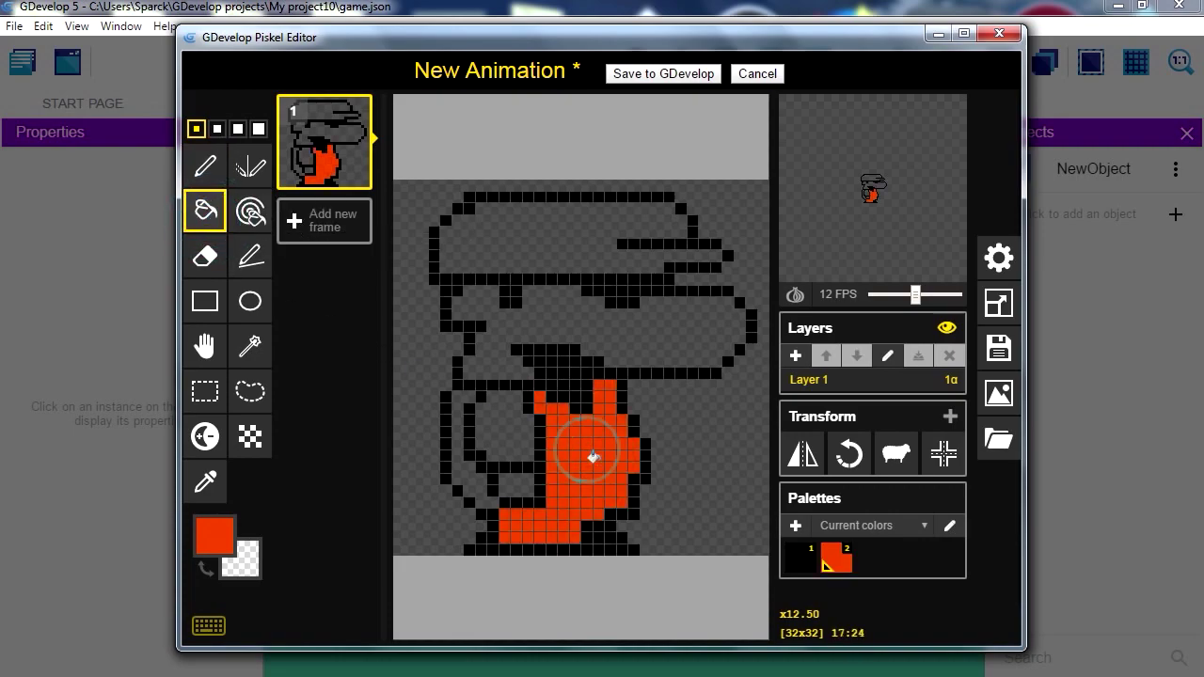
pyautogui.click(472, 486)
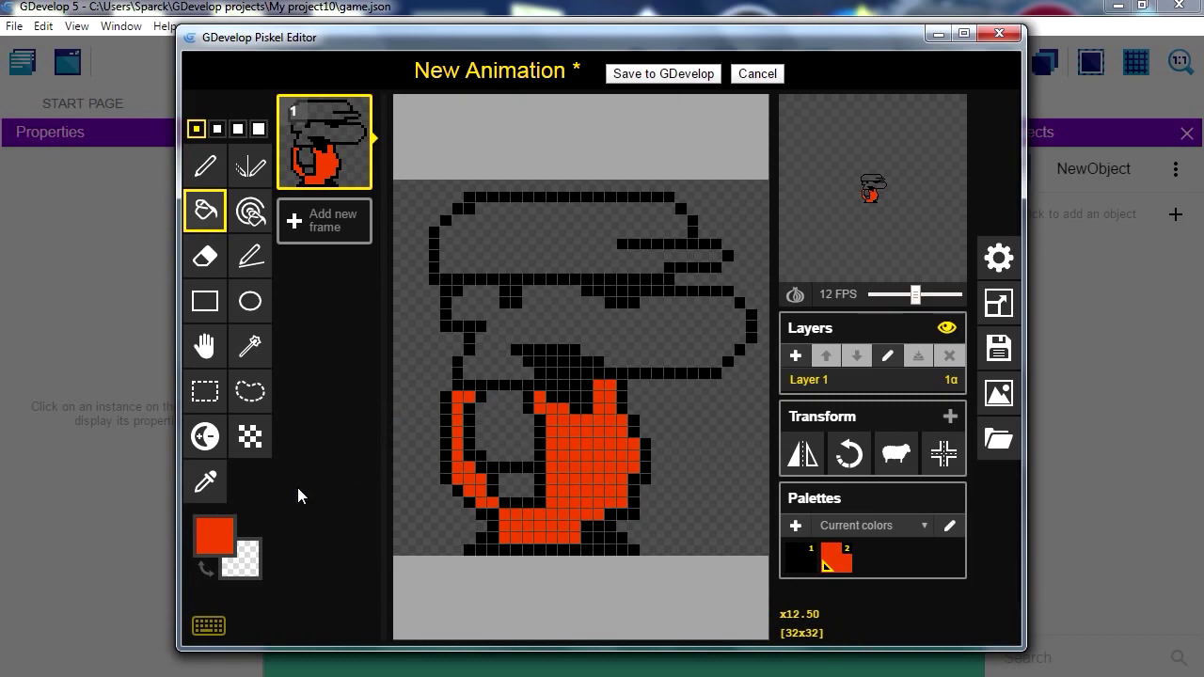
# Fill the face pale pink, then recolour it a warmer beige skin tone.
pyautogui.click(226, 541)
pyautogui.moveTo(360, 398); pyautogui.dragTo(306, 353)
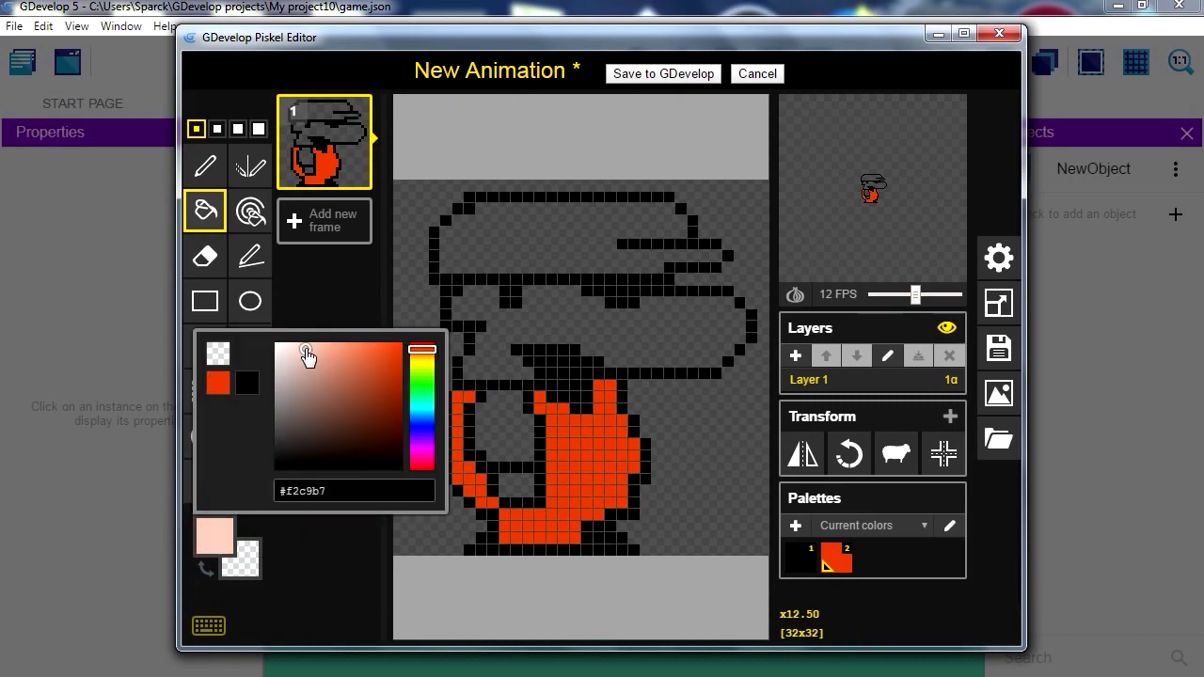
pyautogui.click(639, 365)
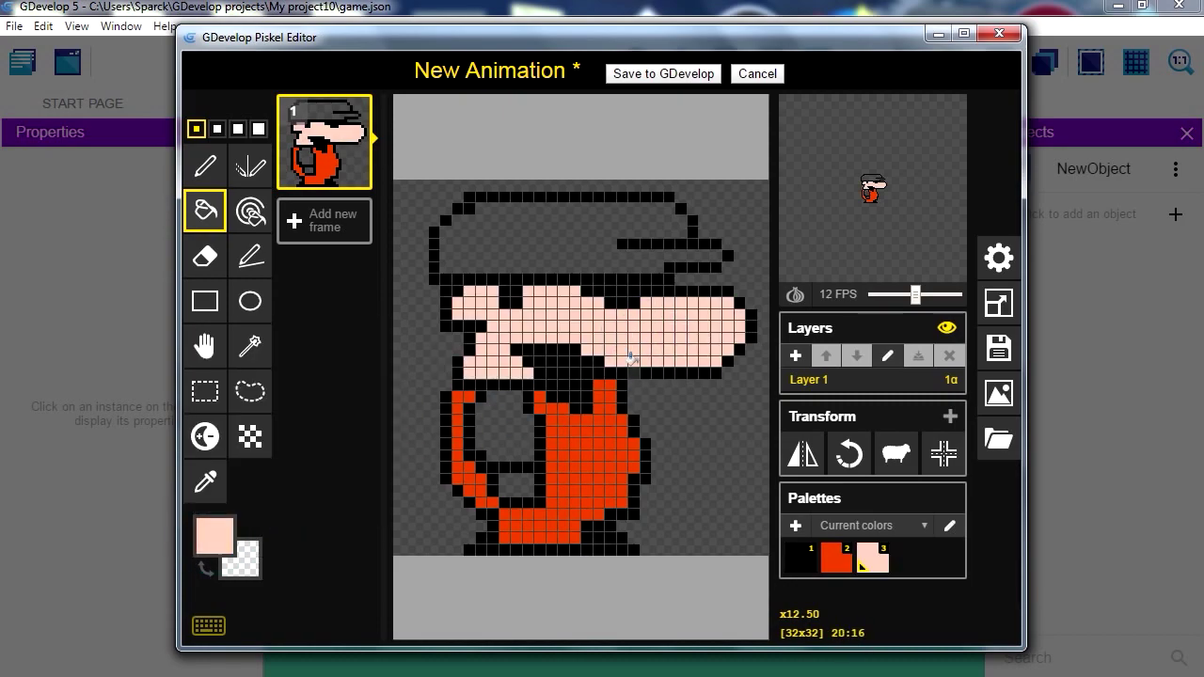
pyautogui.click(224, 551)
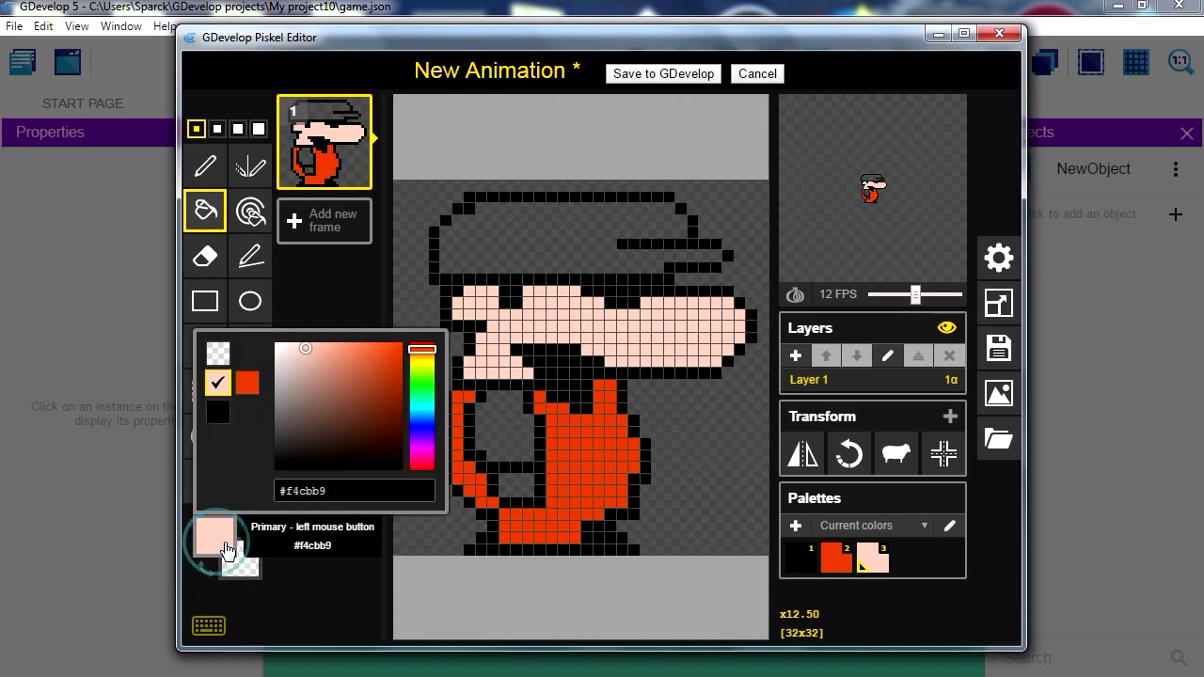
pyautogui.moveTo(427, 357); pyautogui.dragTo(436, 359)
pyautogui.moveTo(322, 355)
pyautogui.mouseDown()
pyautogui.moveTo(301, 344)
pyautogui.moveTo(315, 350)
pyautogui.mouseUp()
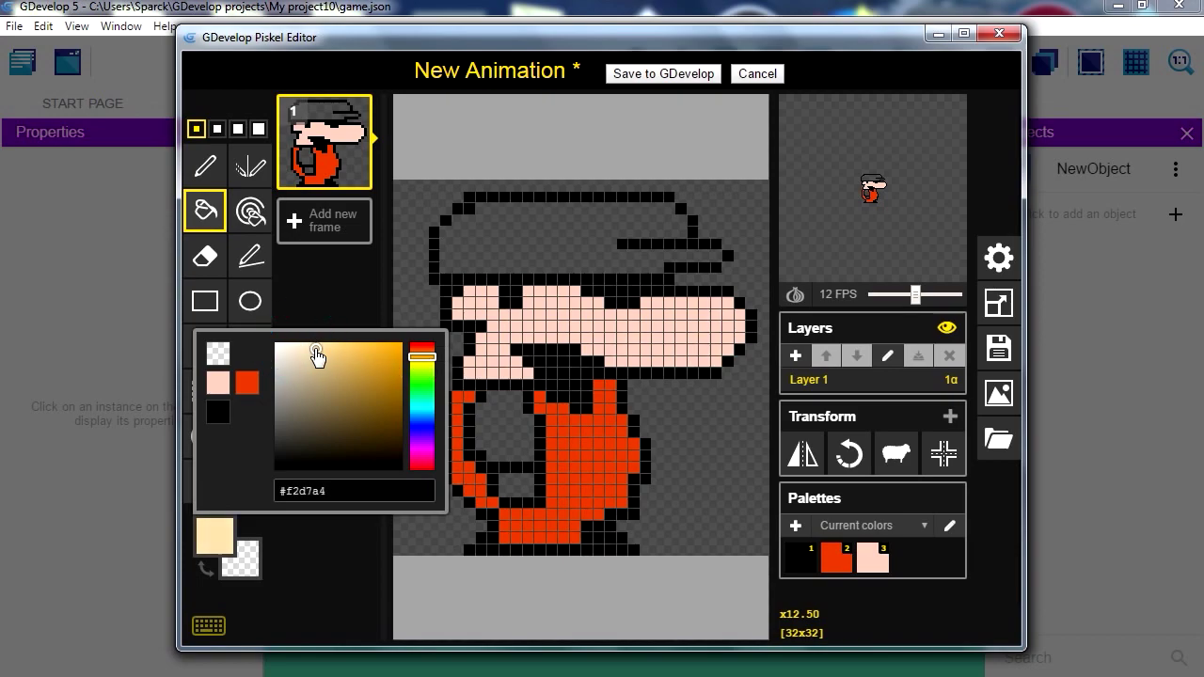
pyautogui.click(545, 333)
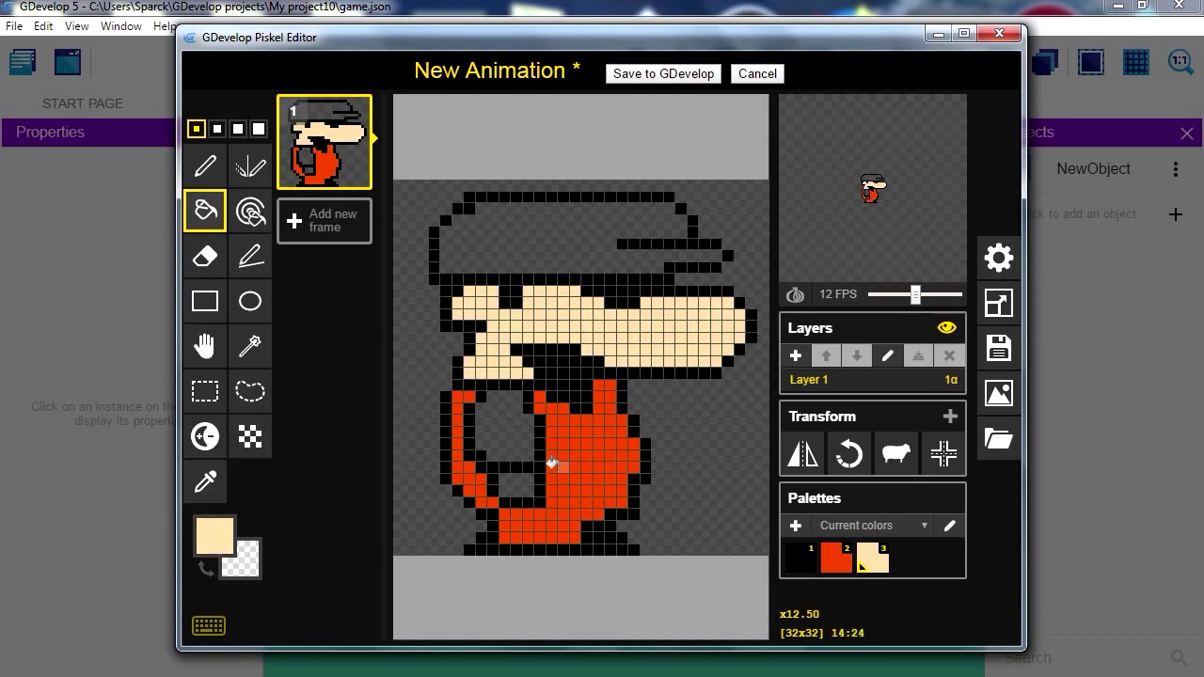
pyautogui.moveTo(337, 171)
pyautogui.click(249, 346)
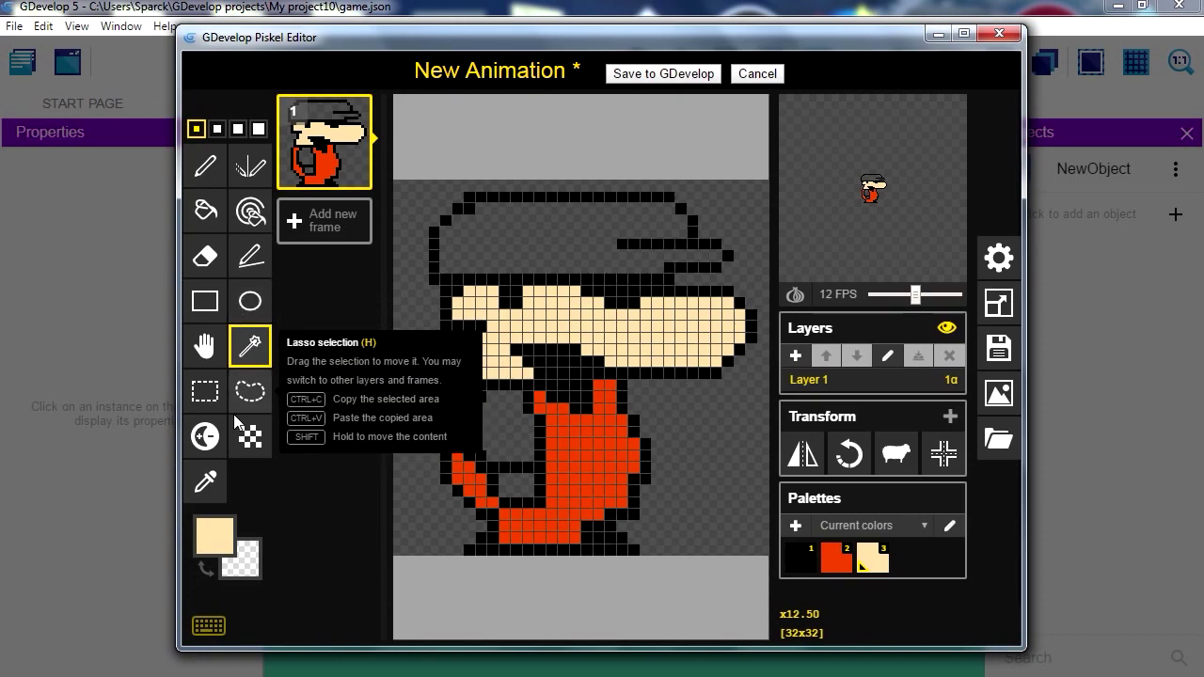
# Sample the shirt's red and try filling the cap, undoing the leaking fills.
pyautogui.click(209, 487)
pyautogui.click(611, 454)
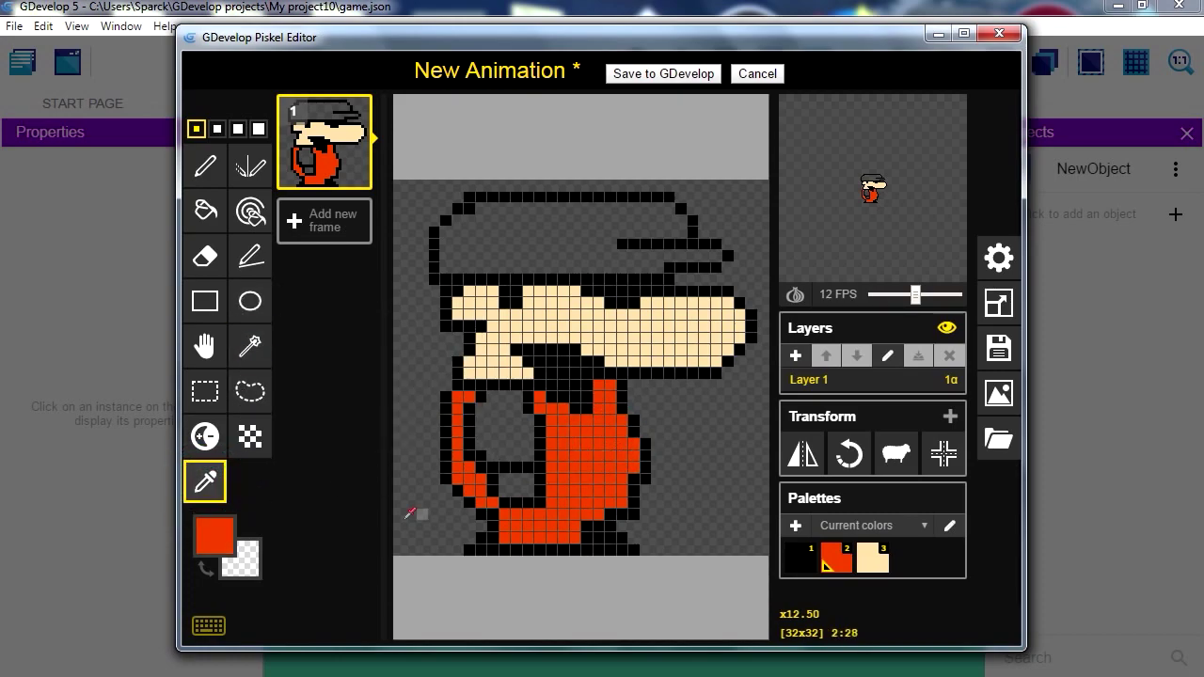
pyautogui.click(250, 211)
pyautogui.click(570, 237)
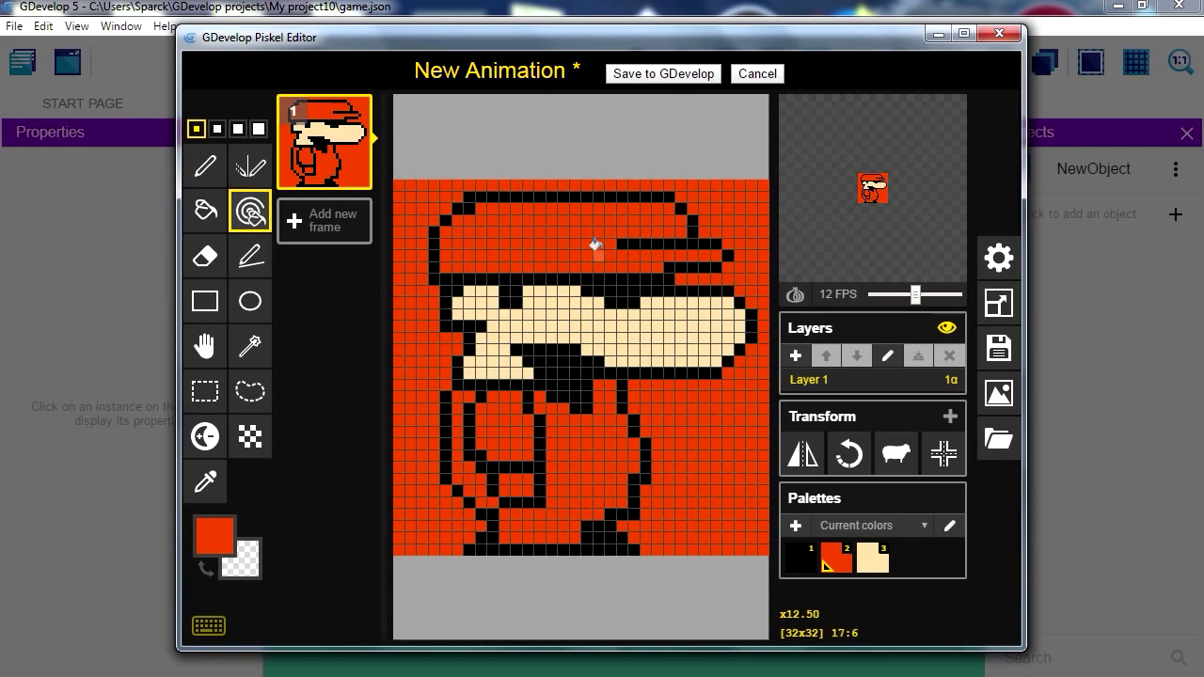
pyautogui.hotkey('ctrl', 'z')
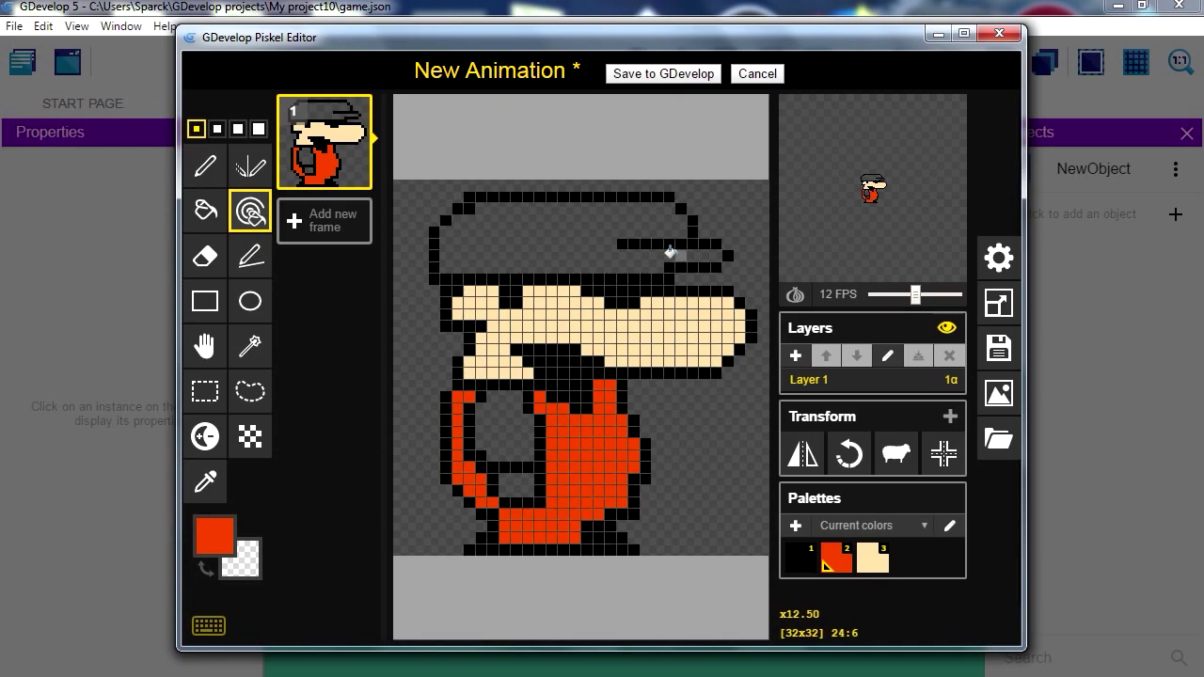
pyautogui.click(552, 233)
pyautogui.hotkey('ctrl', 'z')
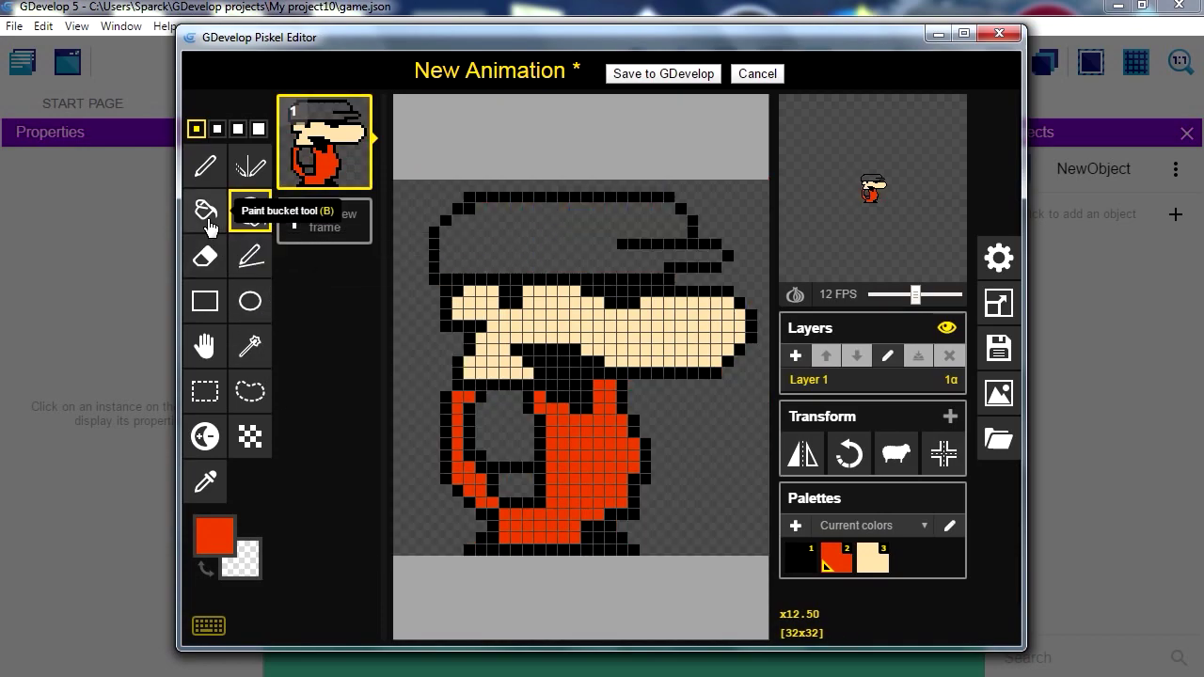
# Outline the hat band in red and bucket-fill the cap red.
pyautogui.click(205, 166)
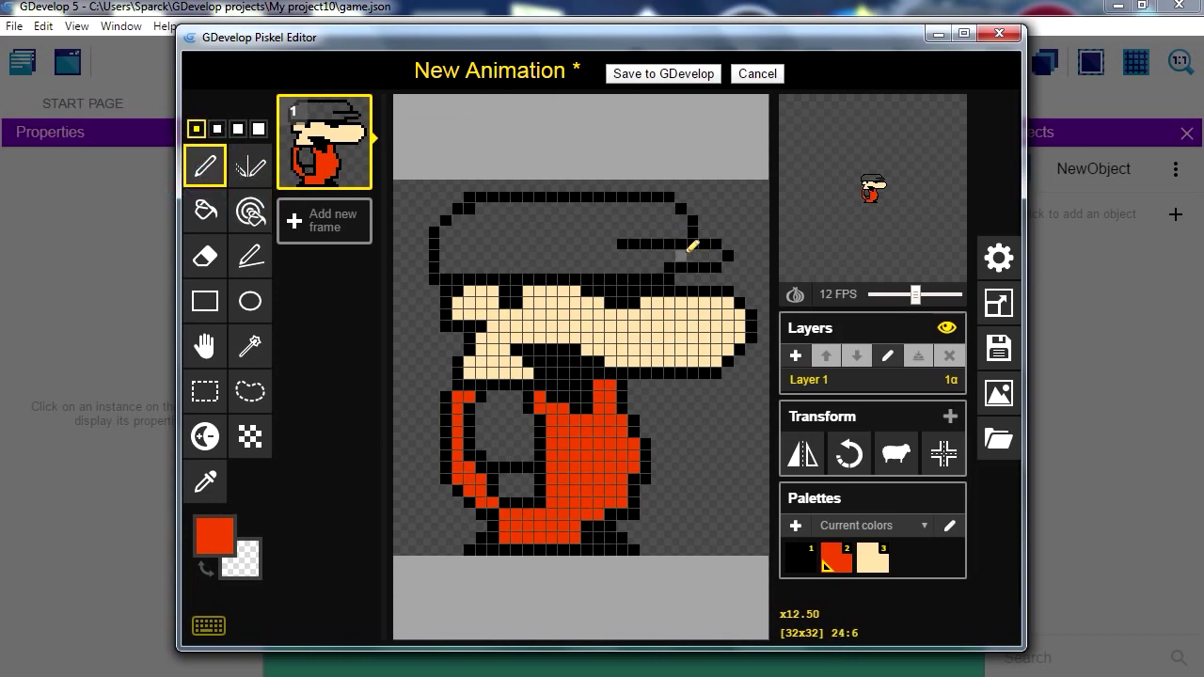
pyautogui.moveTo(714, 254)
pyautogui.mouseDown()
pyautogui.moveTo(671, 252)
pyautogui.moveTo(679, 222)
pyautogui.moveTo(666, 206)
pyautogui.moveTo(512, 200)
pyautogui.moveTo(485, 201)
pyautogui.moveTo(445, 230)
pyautogui.moveTo(447, 271)
pyautogui.mouseUp()
pyautogui.moveTo(663, 267); pyautogui.dragTo(471, 264)
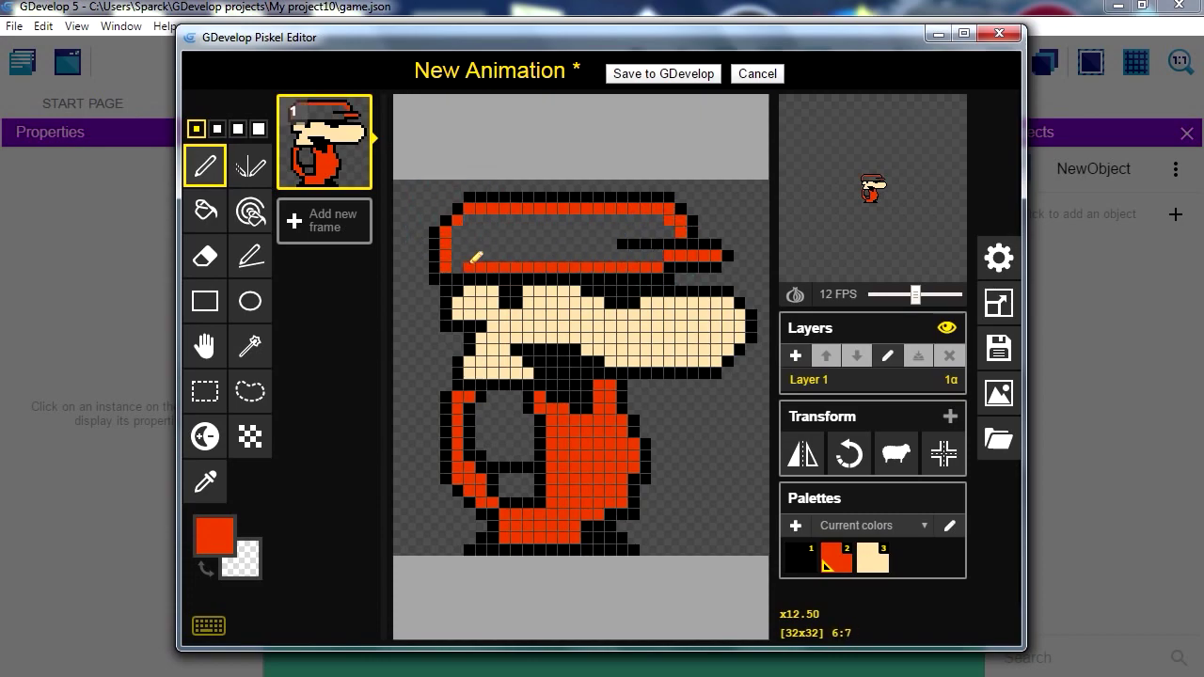
pyautogui.click(205, 211)
pyautogui.click(565, 236)
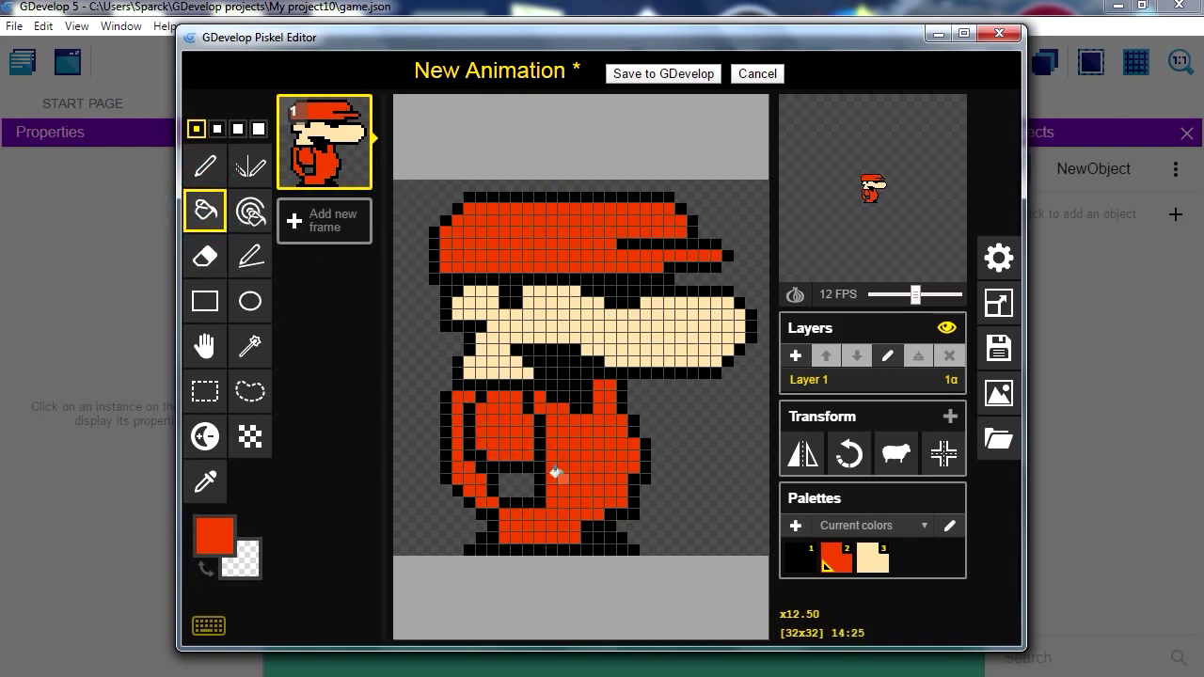
# Fill the patch inside the arm blue, then recolour it light blue #83d1f4.
pyautogui.click(216, 538)
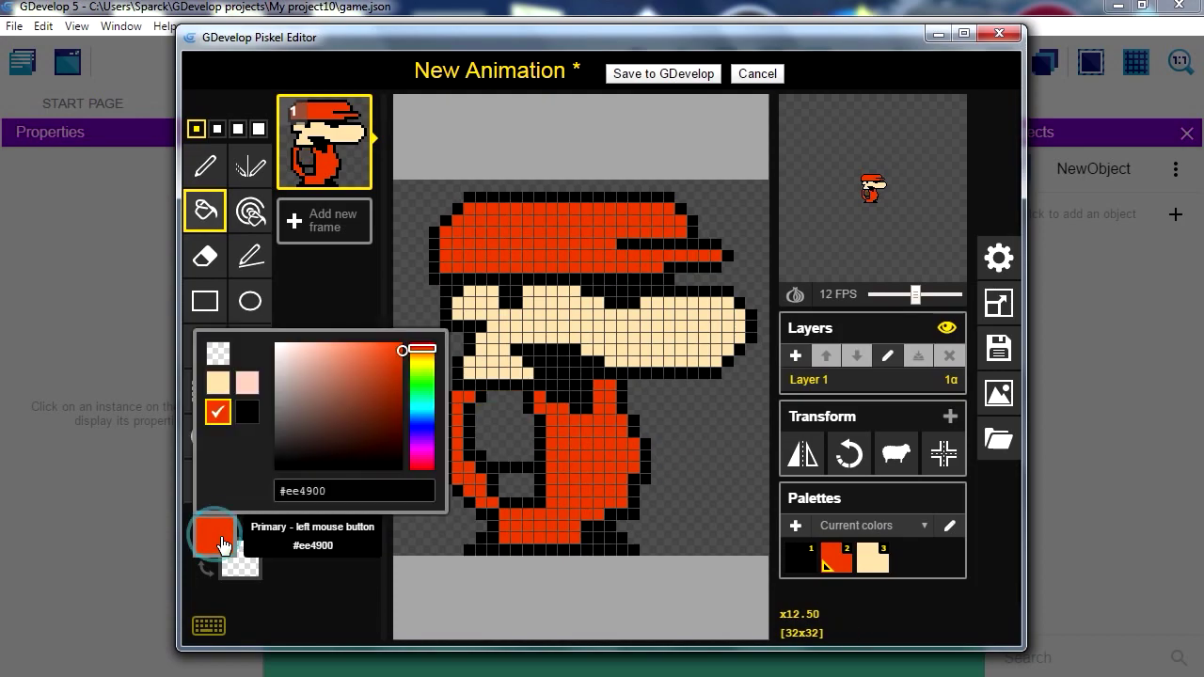
pyautogui.moveTo(423, 355); pyautogui.dragTo(428, 421)
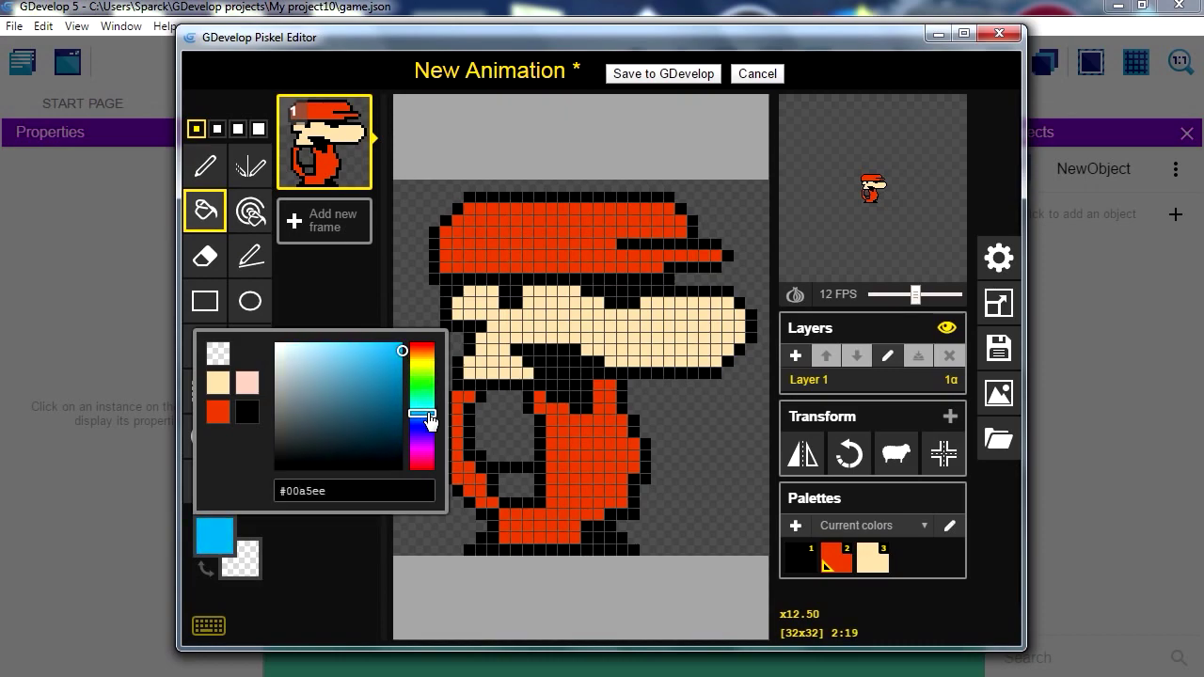
pyautogui.click(514, 430)
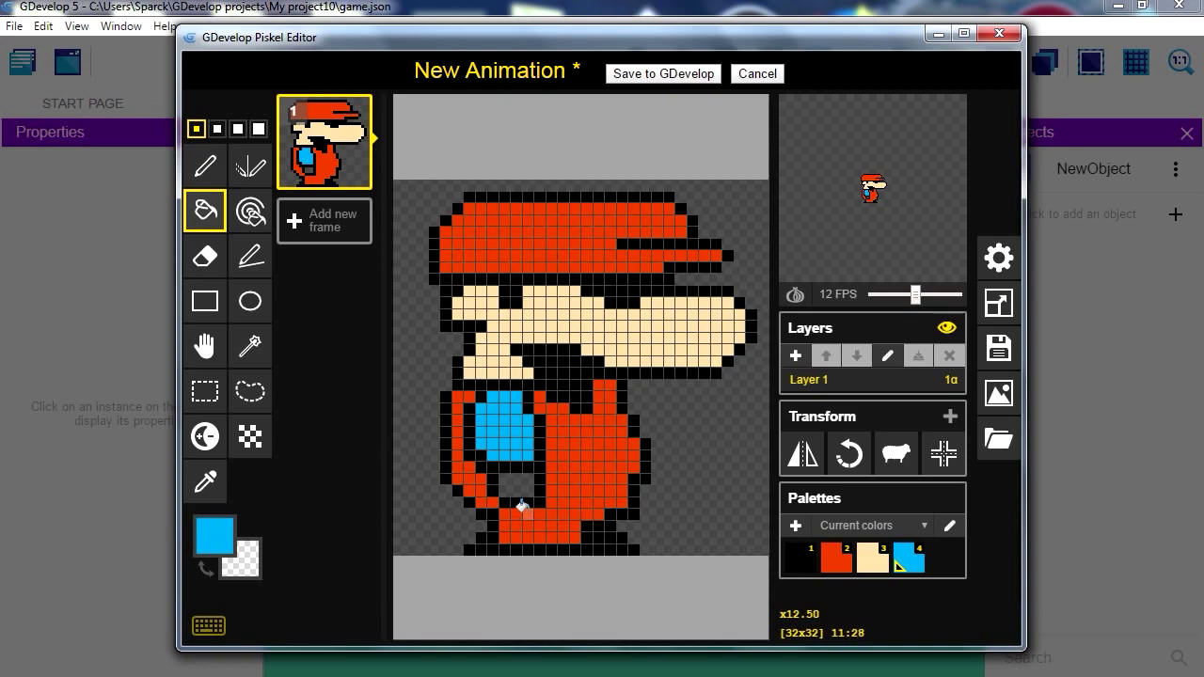
pyautogui.click(215, 536)
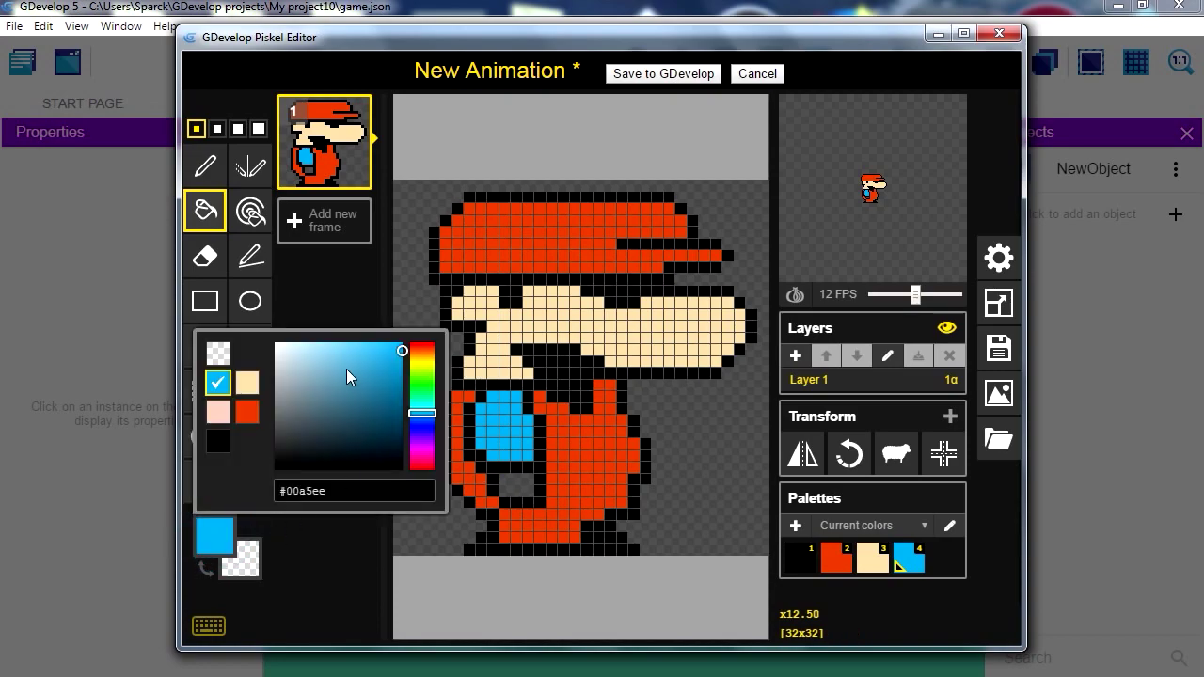
pyautogui.moveTo(346, 369); pyautogui.dragTo(336, 354)
pyautogui.click(504, 423)
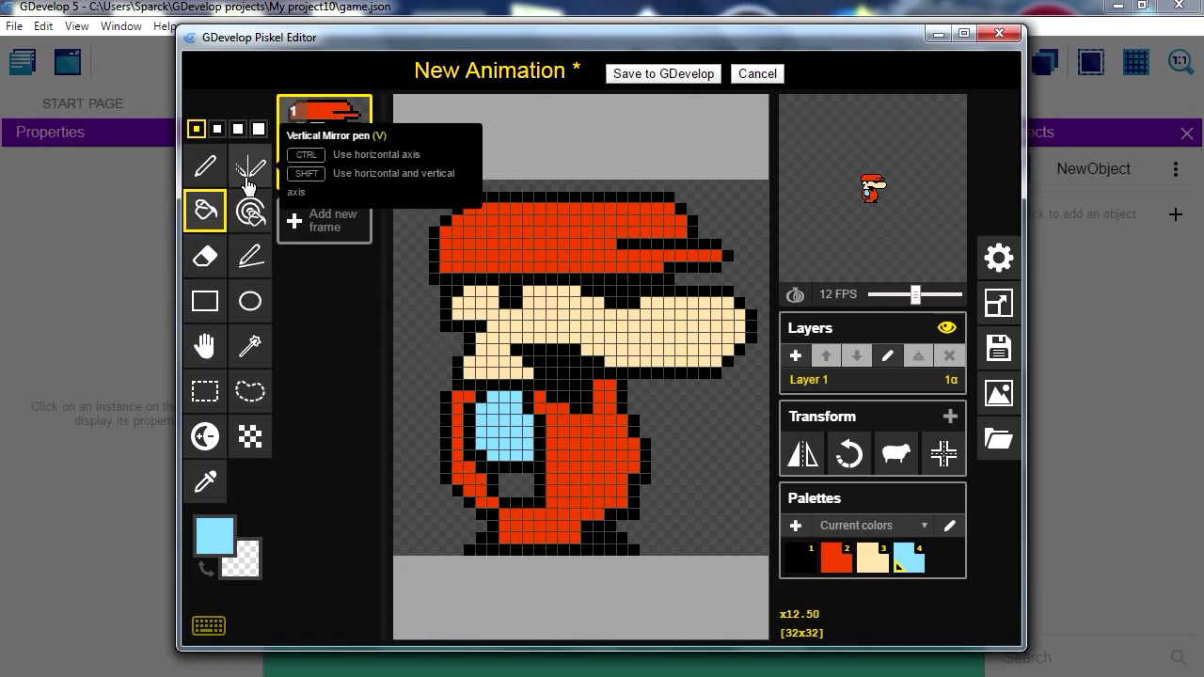
# Sample the face's skin tone and fill the gap below the blue patch with it.
pyautogui.click(205, 481)
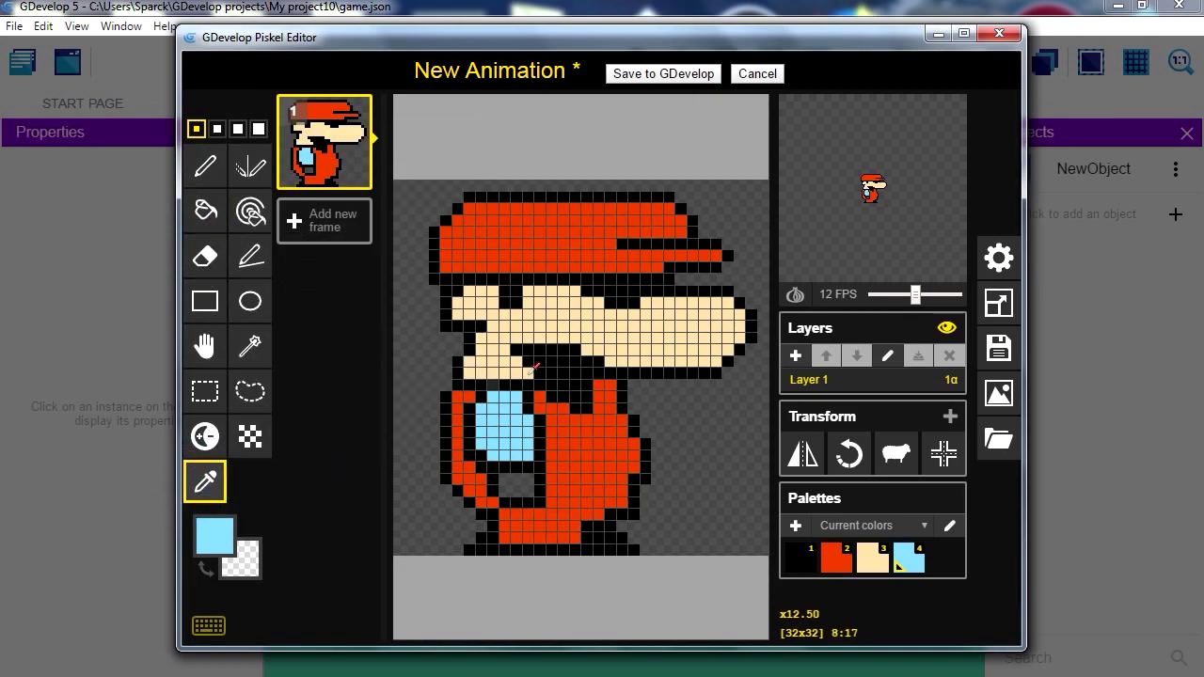
pyautogui.click(588, 338)
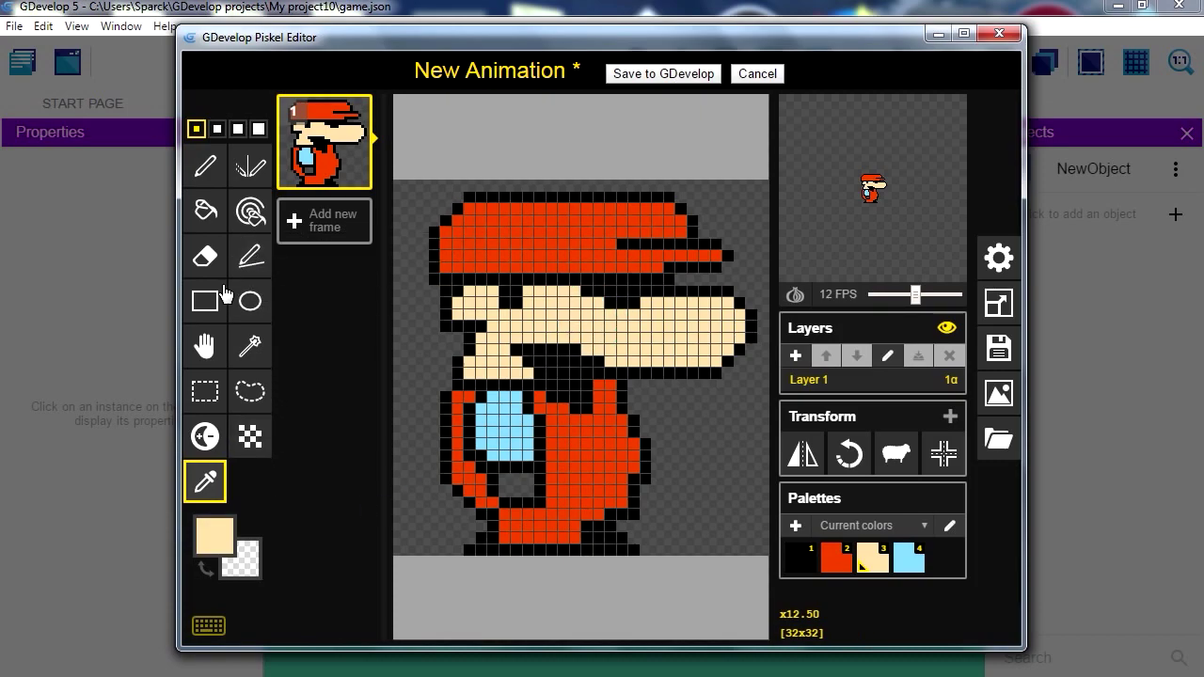
pyautogui.click(205, 211)
pyautogui.click(516, 486)
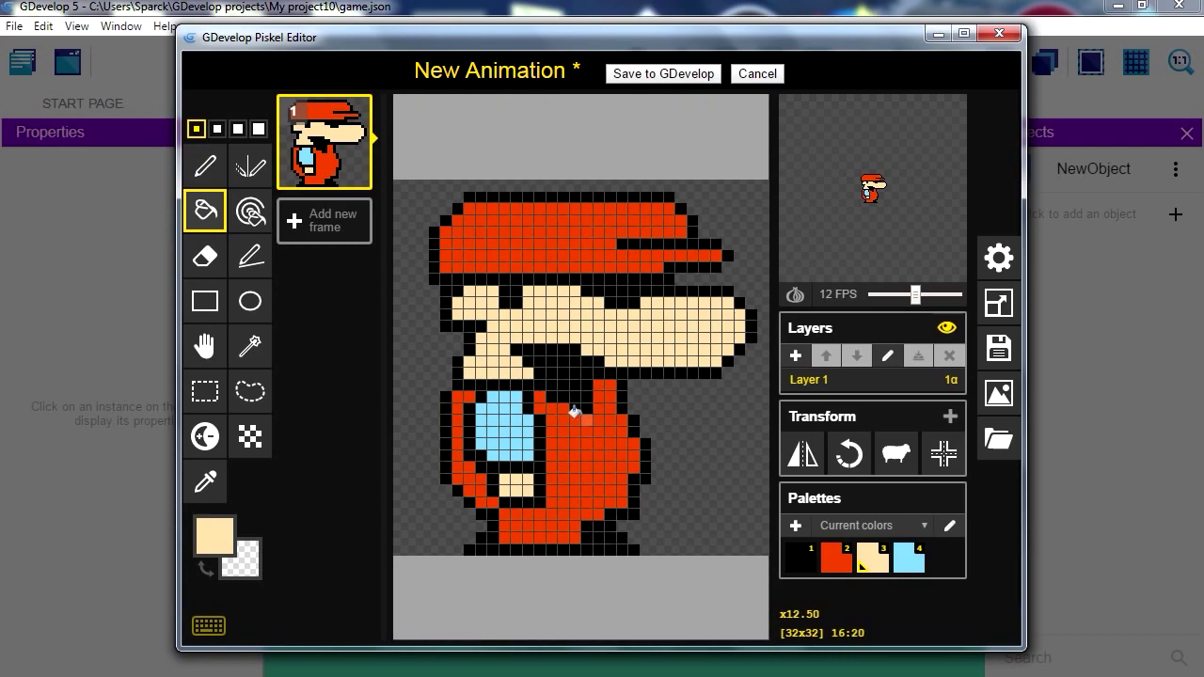
# Paint a near-white #f2ede4 pixel patch onto the red body.
pyautogui.click(215, 536)
pyautogui.moveTo(332, 379); pyautogui.dragTo(283, 356)
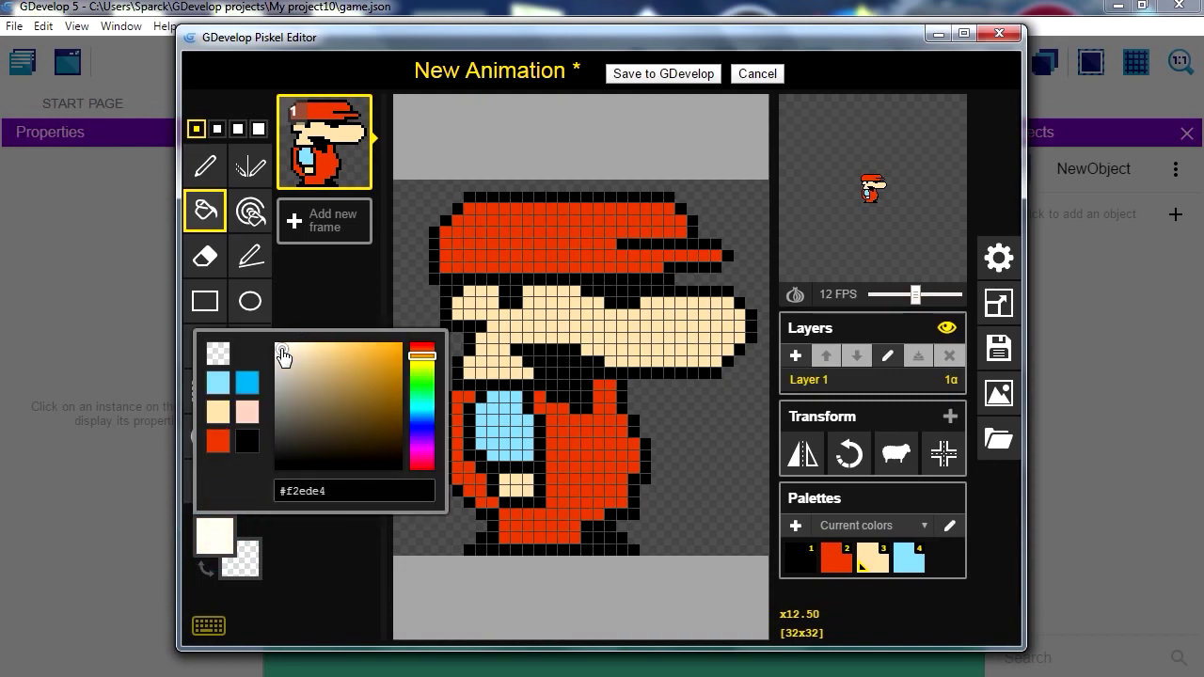
pyautogui.click(205, 166)
pyautogui.click(577, 396)
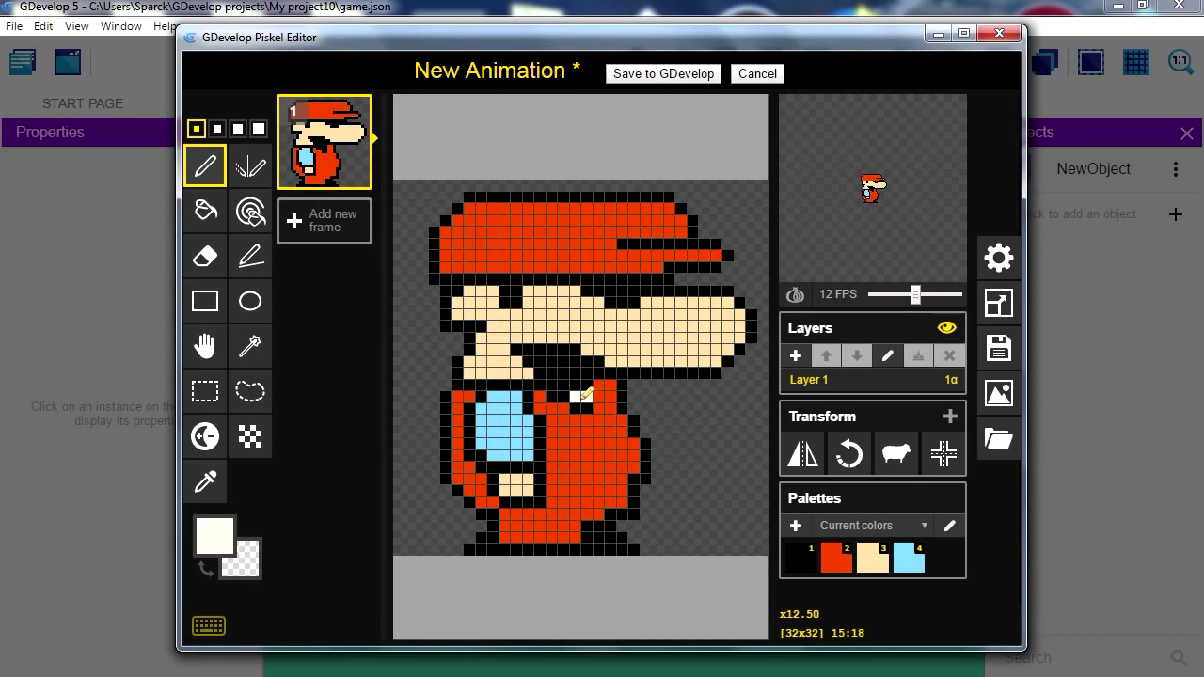
pyautogui.moveTo(597, 420); pyautogui.dragTo(609, 428)
pyautogui.click(605, 386)
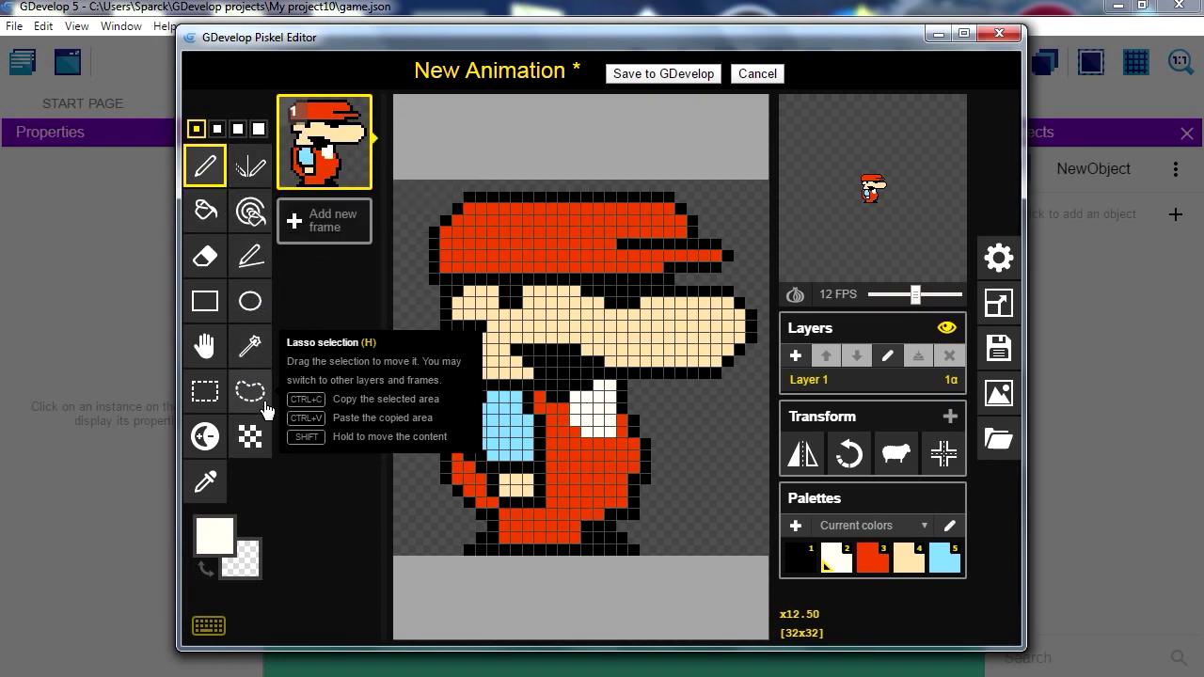
# Fill the white chest patch light blue and extend the right blue patch diagonally.
pyautogui.click(205, 482)
pyautogui.click(511, 419)
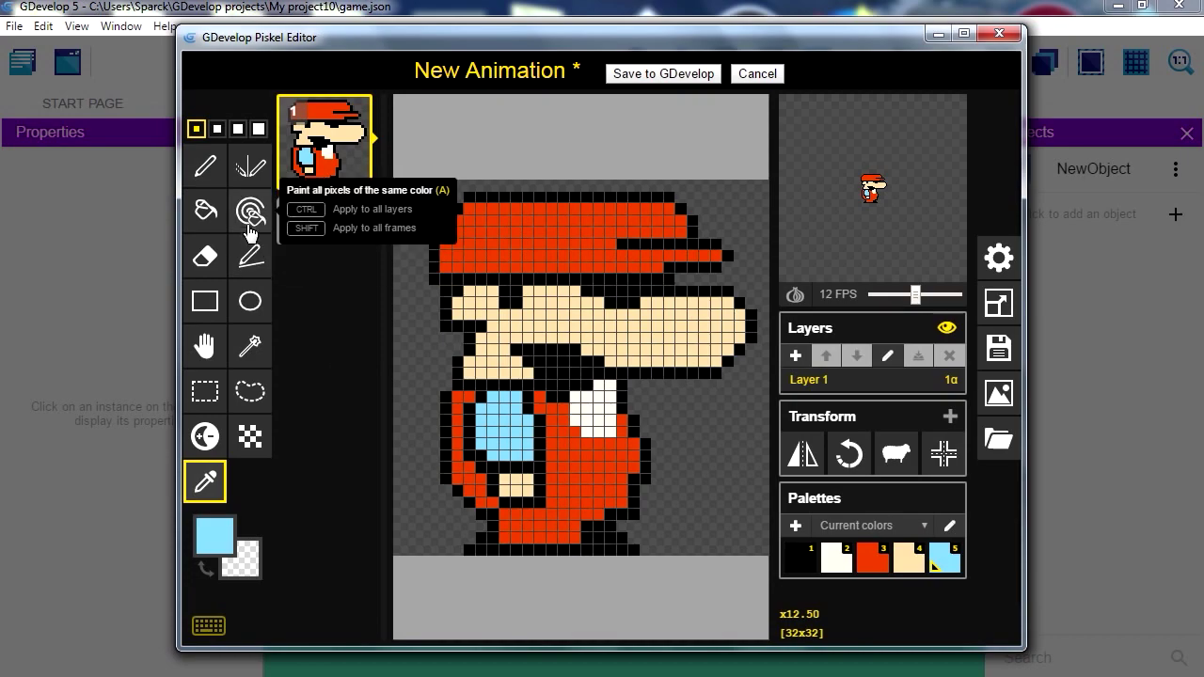
pyautogui.click(206, 210)
pyautogui.click(592, 402)
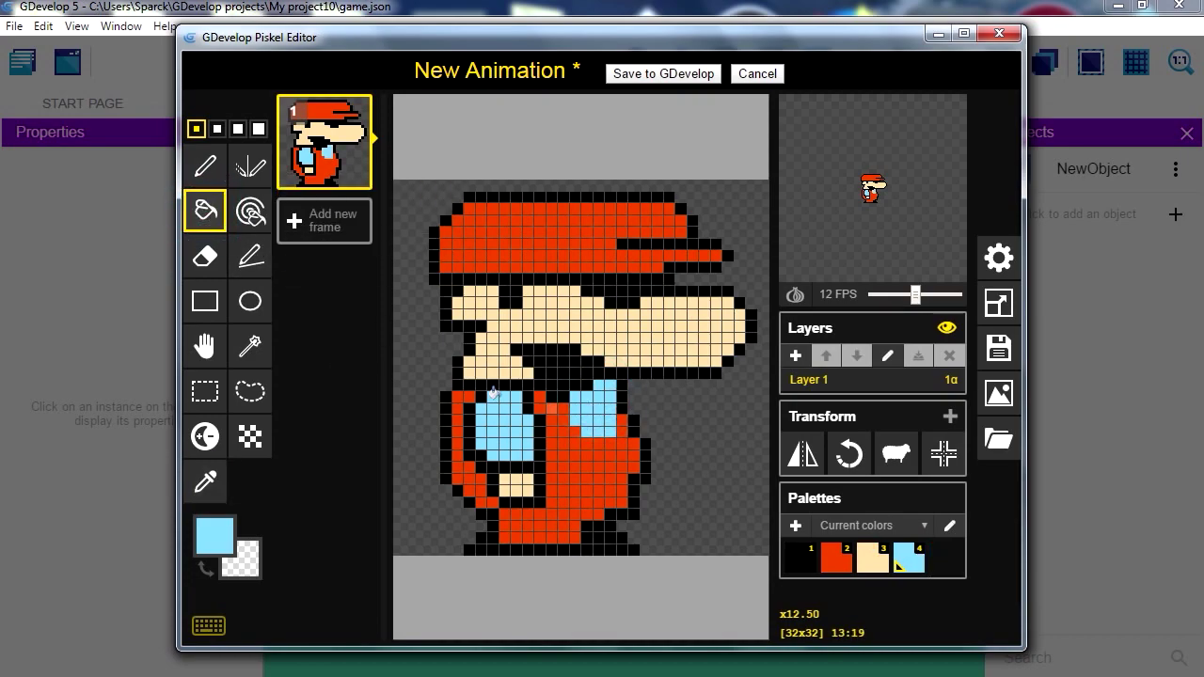
pyautogui.click(205, 167)
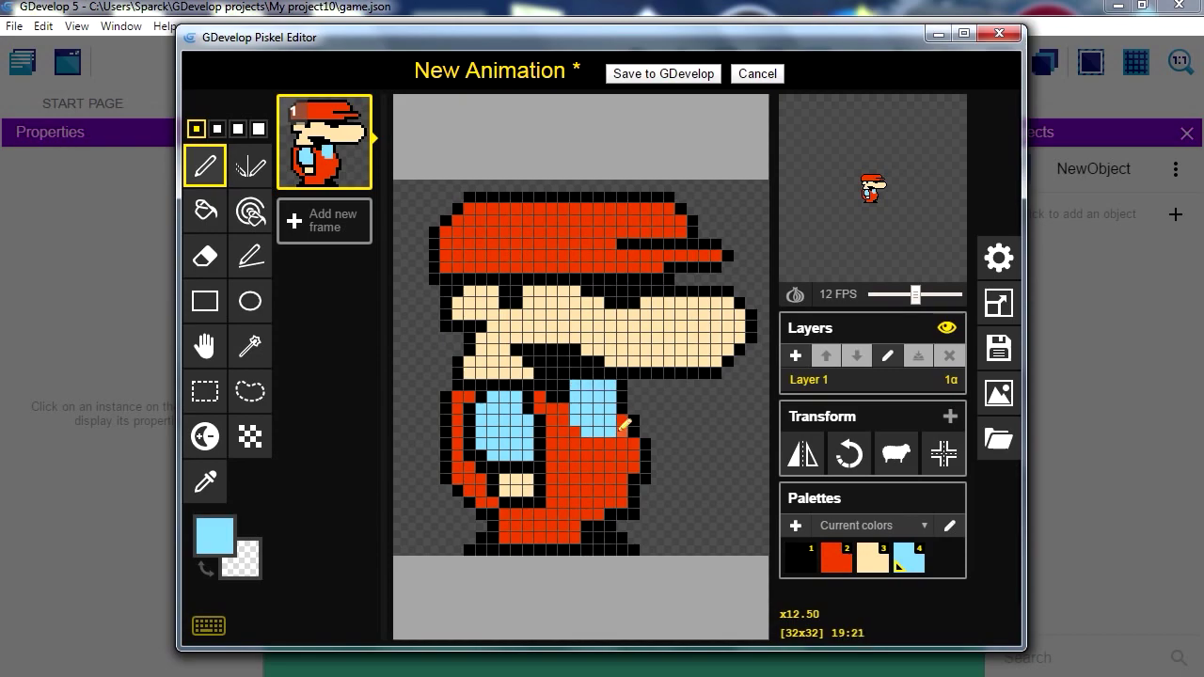
pyautogui.moveTo(611, 430); pyautogui.dragTo(629, 407)
# Sample black from the moustache and draw a diagonal outline across the right patch.
pyautogui.press('o')
pyautogui.click(567, 369)
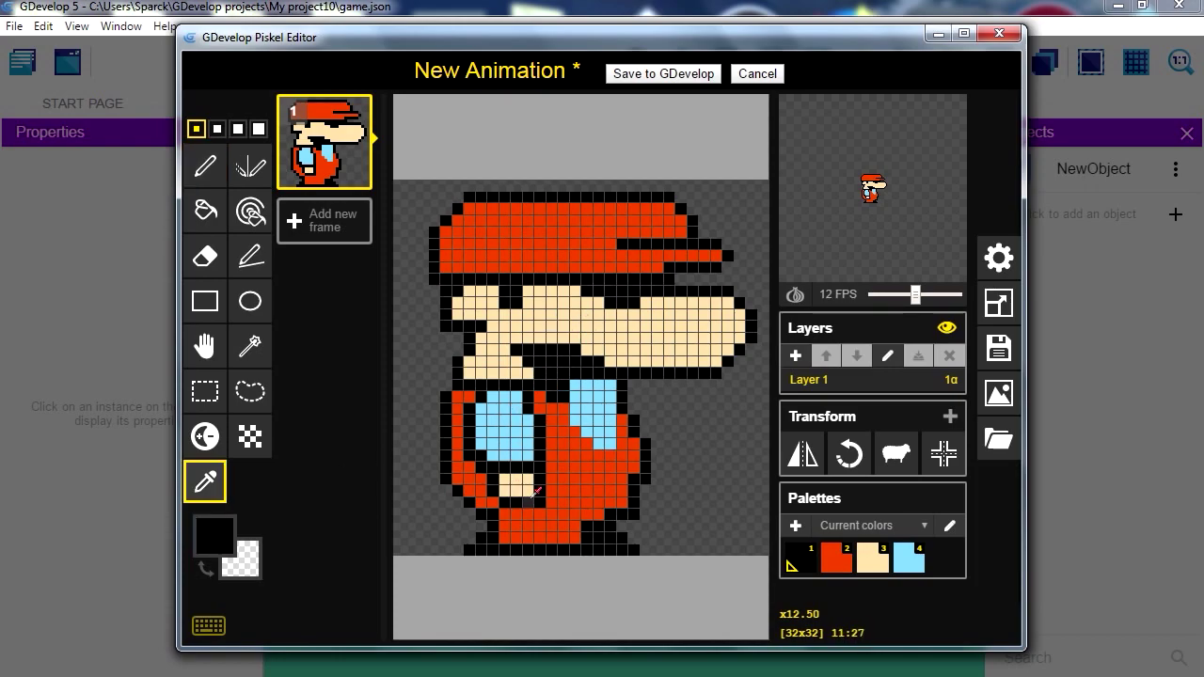
pyautogui.click(205, 170)
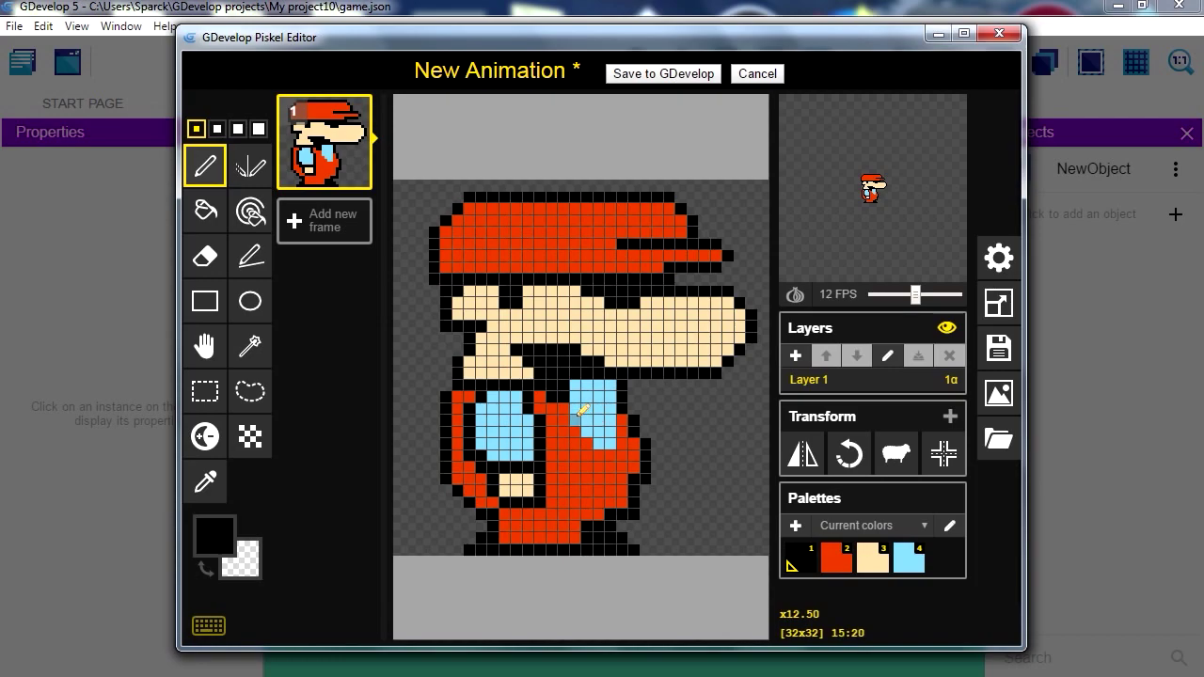
pyautogui.moveTo(578, 408); pyautogui.dragTo(617, 440)
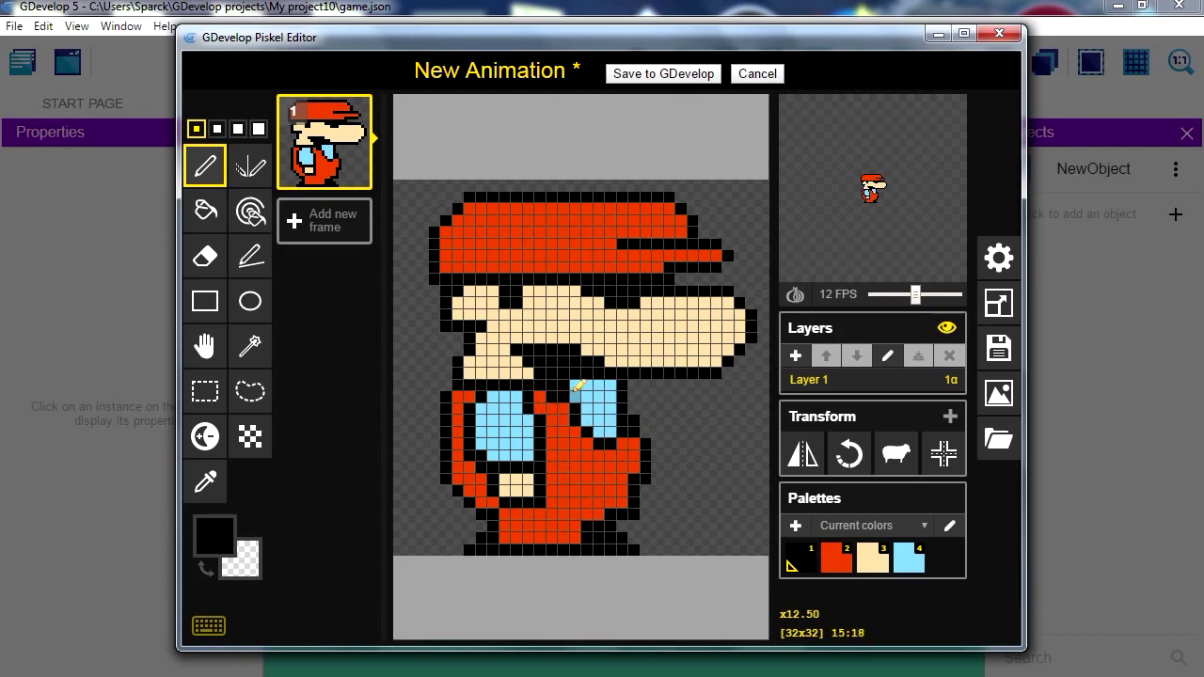
# Clean up the right blue patch by erasing pixels and redrawing in black.
pyautogui.press('o')
pyautogui.click(592, 385)
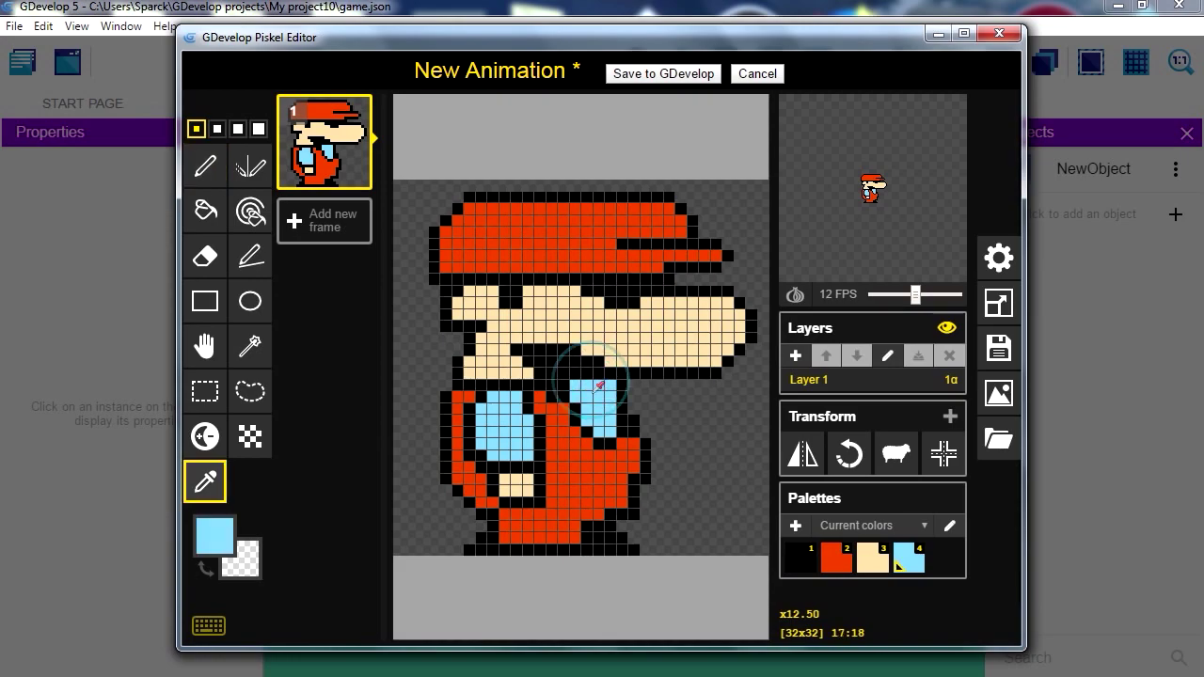
pyautogui.press('p')
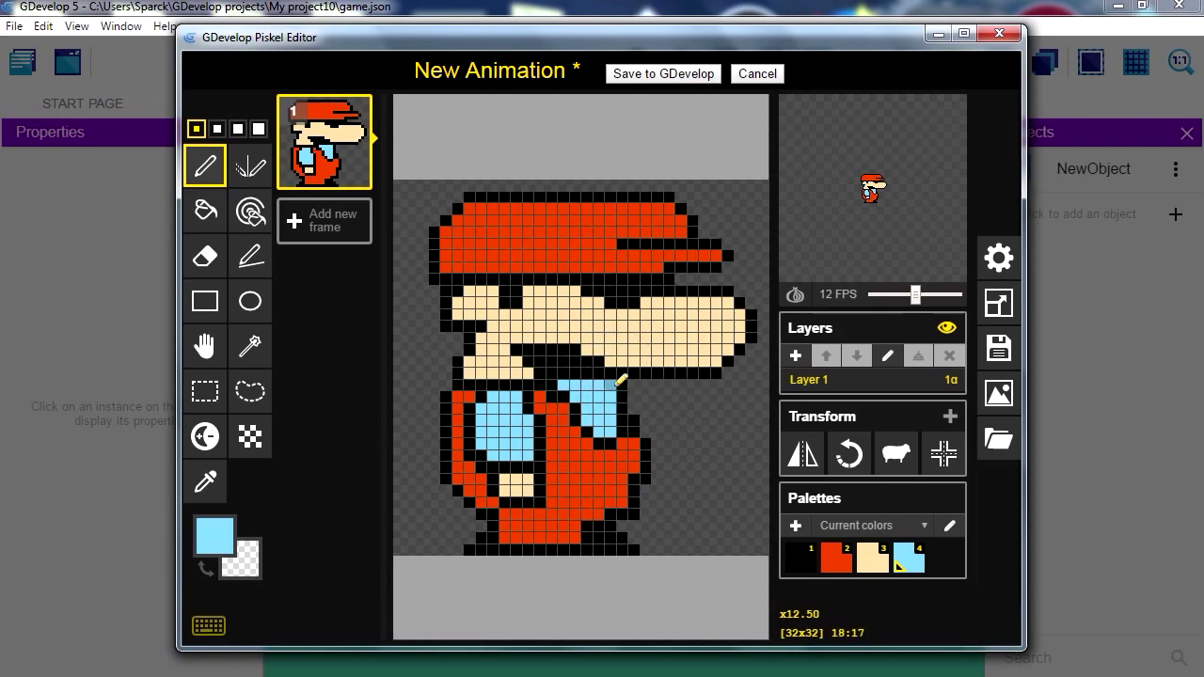
pyautogui.press('o')
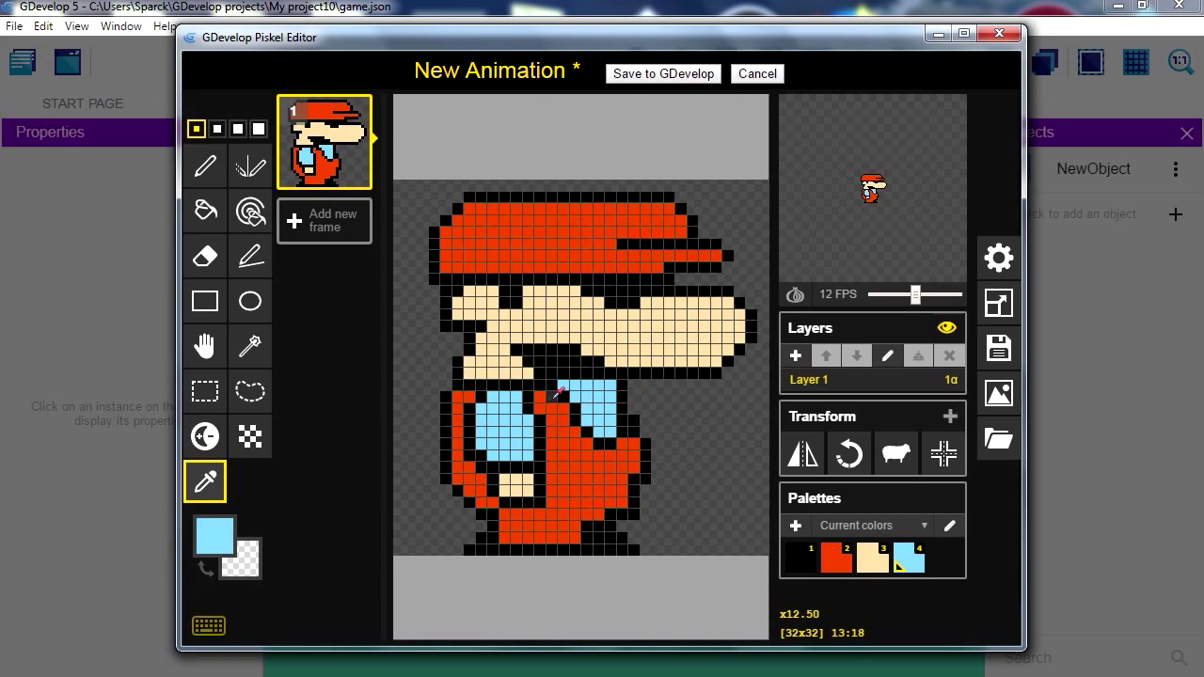
pyautogui.press('e')
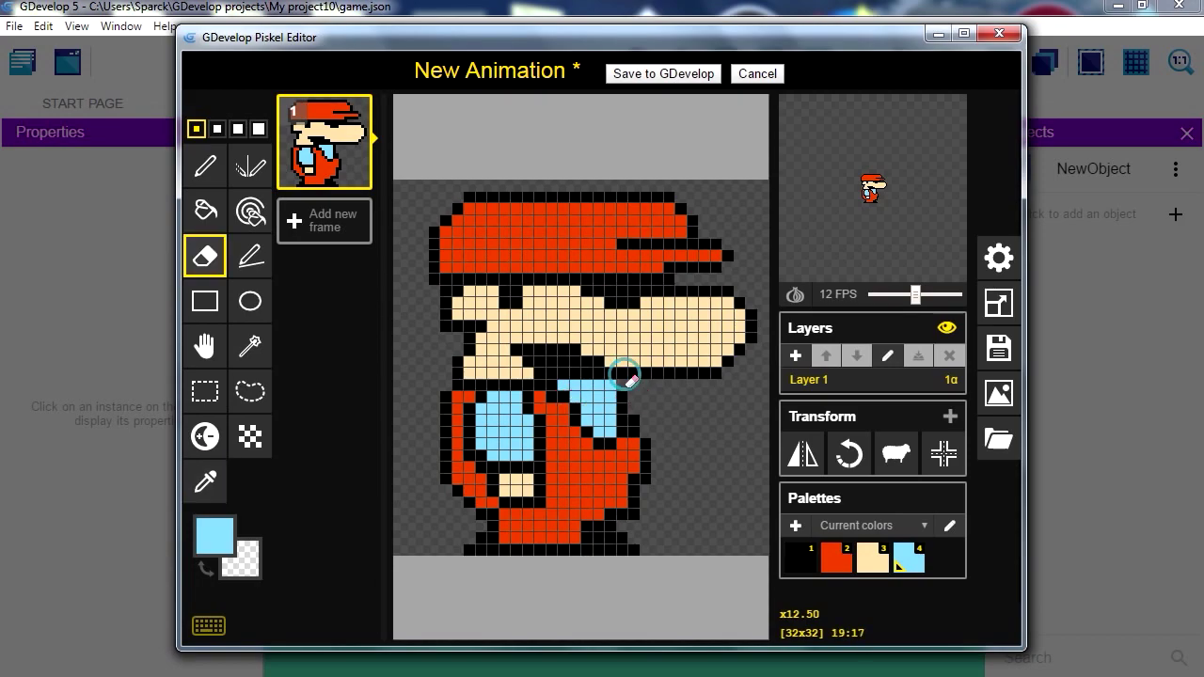
pyautogui.press('p')
pyautogui.press('1')
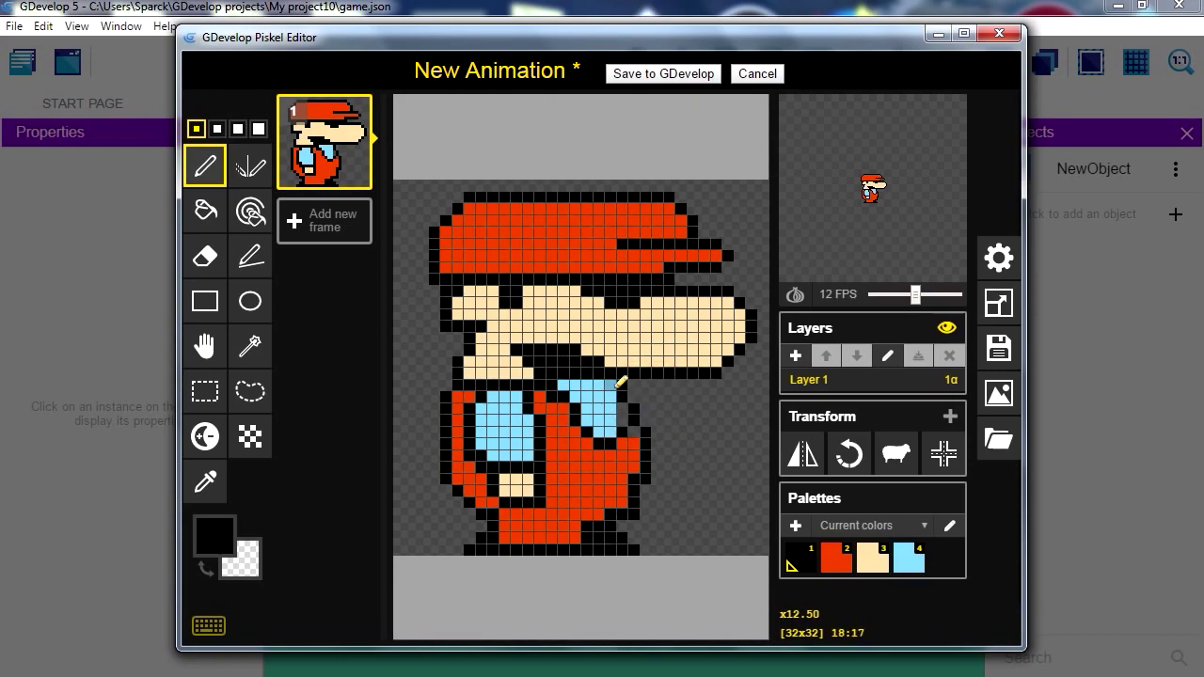
# Add light blue pixels to the right shirt patch and select red palette colour 2.
pyautogui.press('o')
pyautogui.click(611, 387)
pyautogui.click(623, 403)
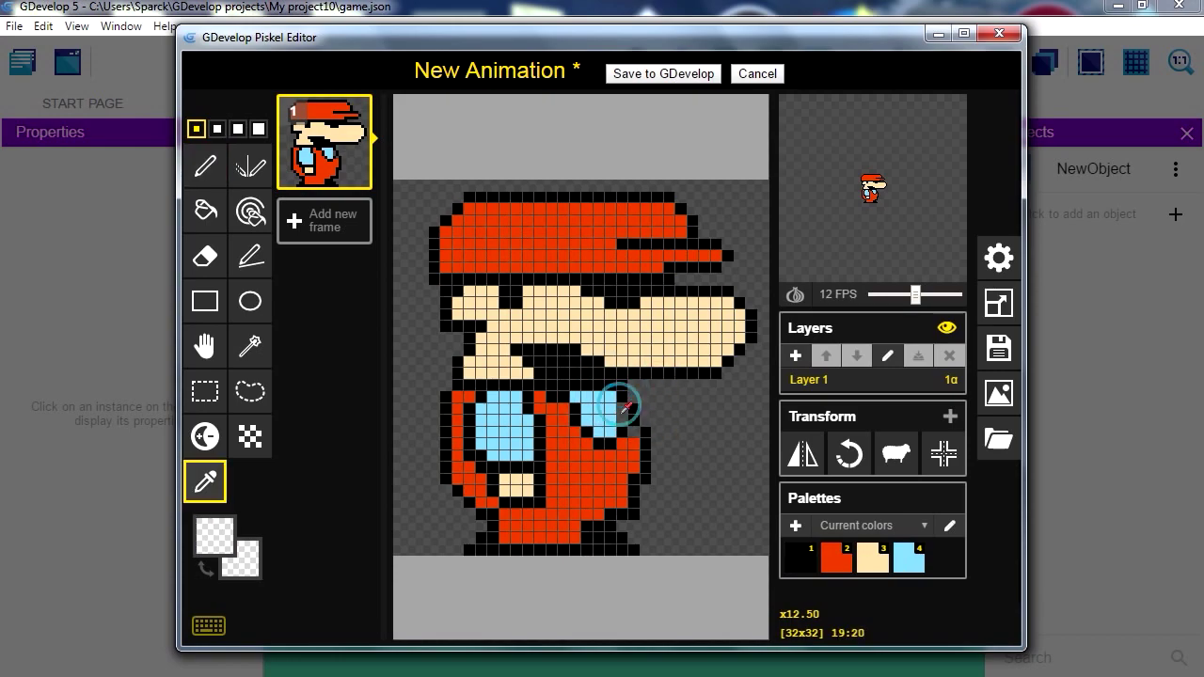
pyautogui.click(617, 411)
pyautogui.press('p')
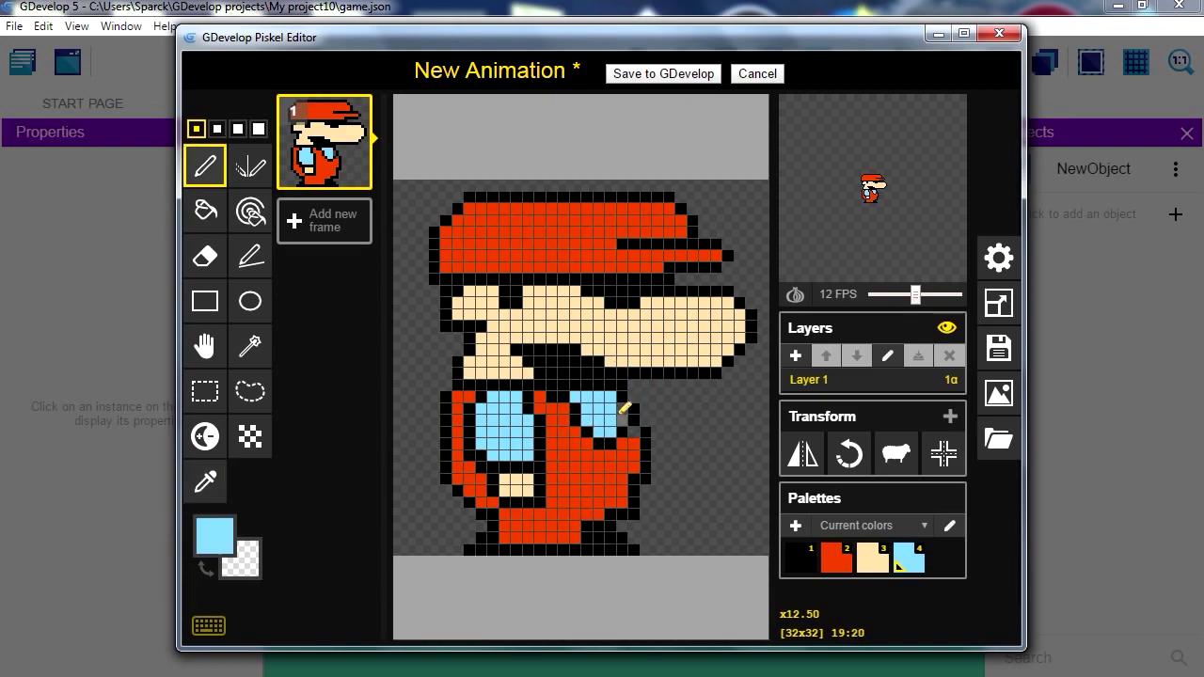
pyautogui.click(622, 408)
pyautogui.press('2')
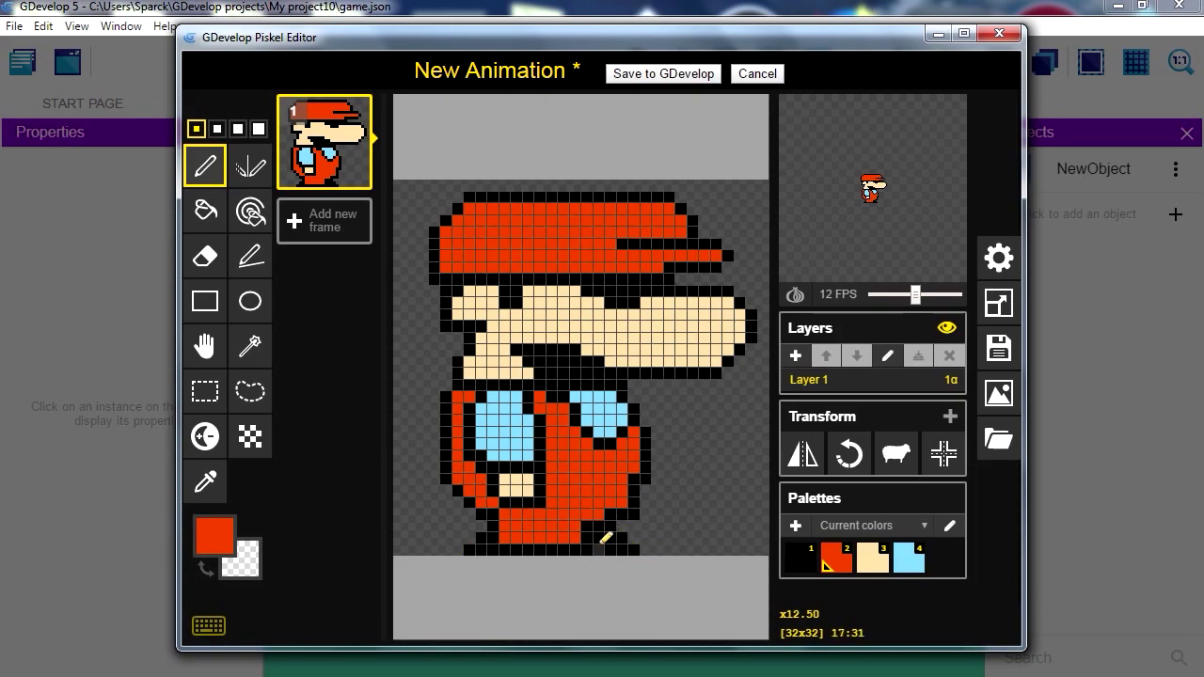
# Touch up the bottom-left red pixels and extend the black bottom outline rightward.
pyautogui.moveTo(473, 548); pyautogui.dragTo(483, 537)
pyautogui.moveTo(483, 533); pyautogui.dragTo(485, 547, button='right')
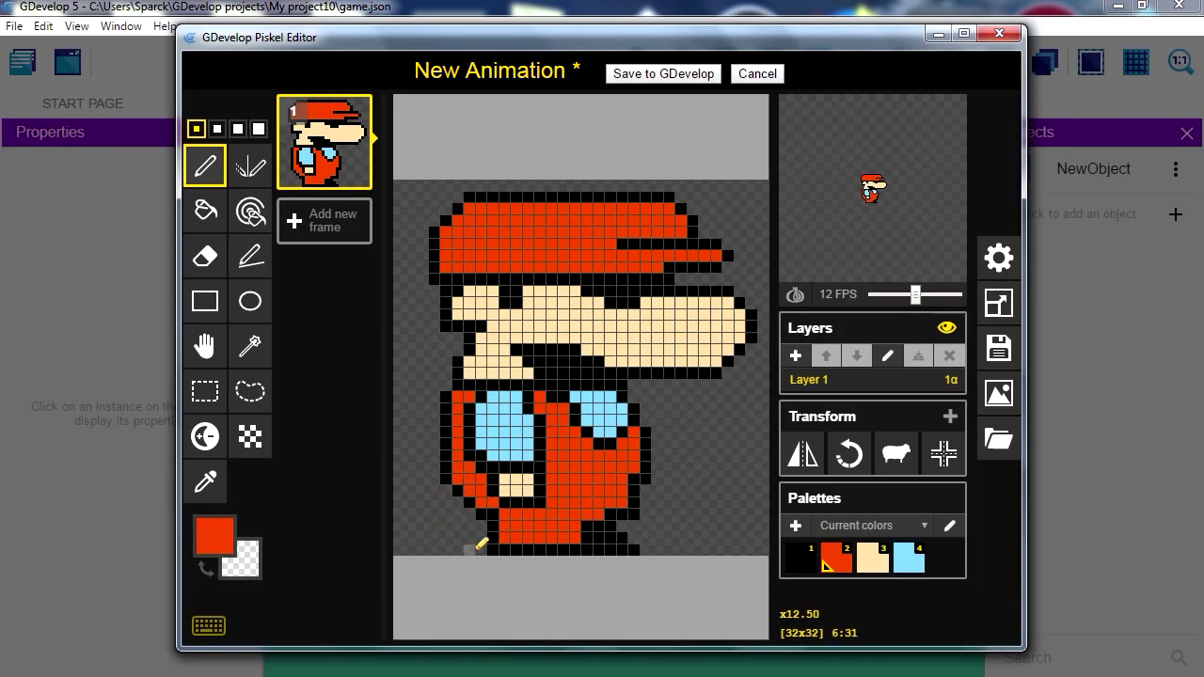
pyautogui.press('alt')
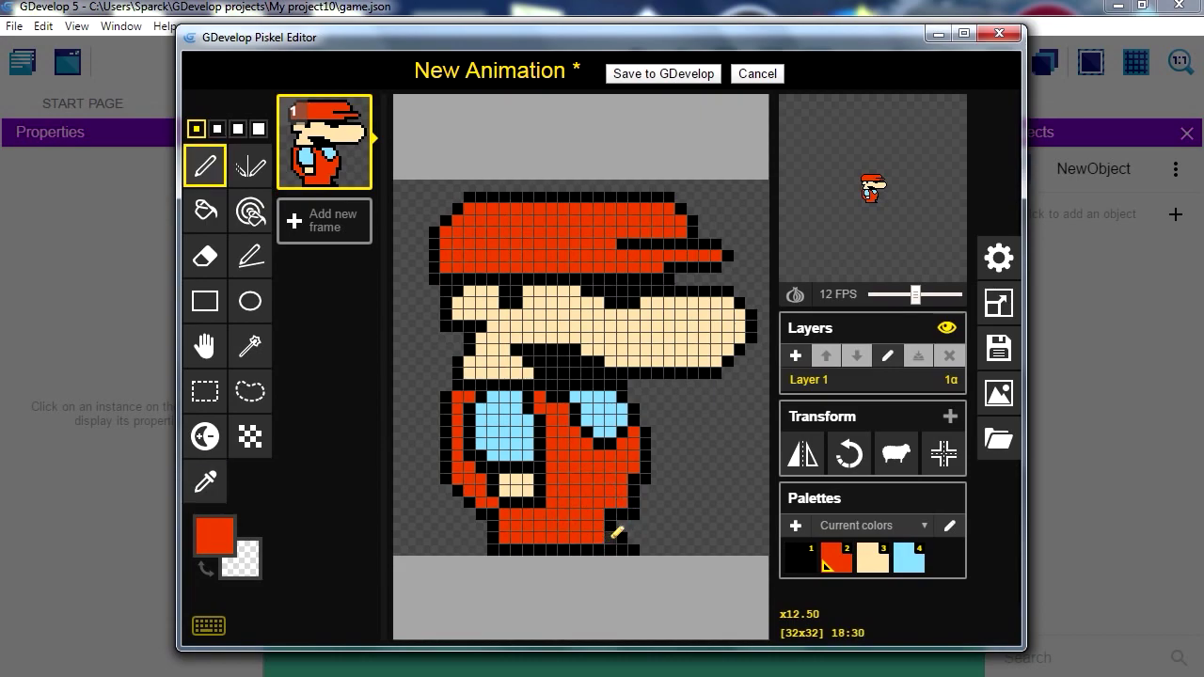
pyautogui.click(608, 521)
pyautogui.click(651, 467)
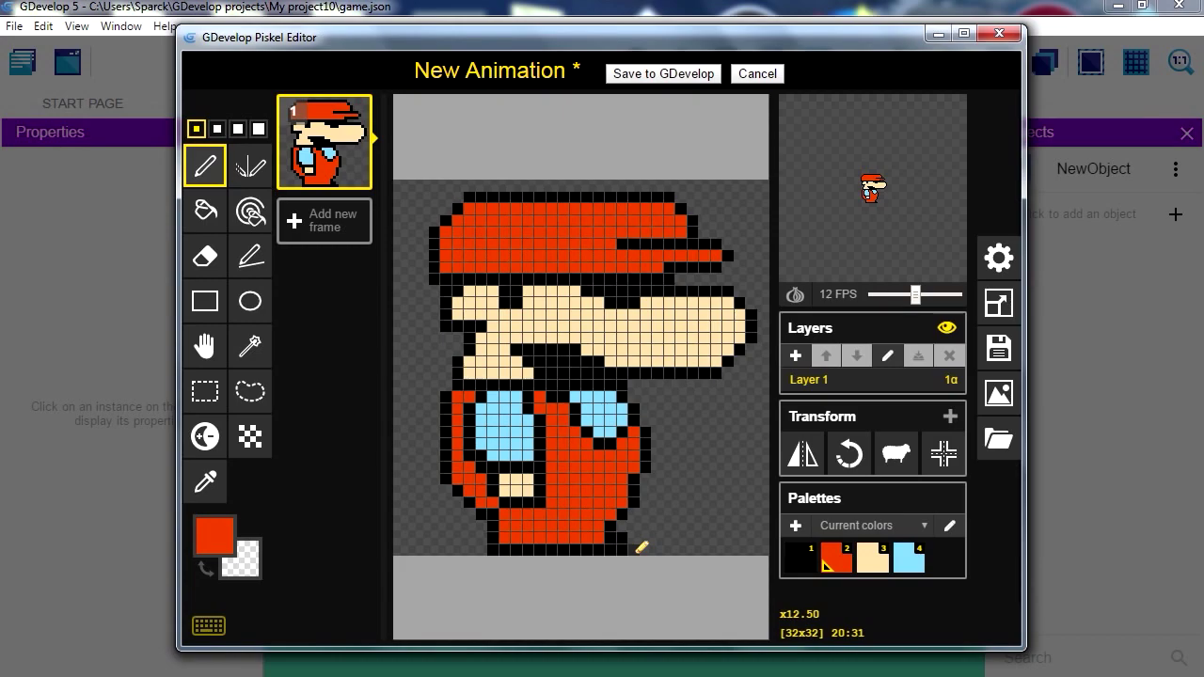
pyautogui.keyDown('alt'); pyautogui.click(576, 362); pyautogui.keyUp('alt')
pyautogui.moveTo(640, 543); pyautogui.dragTo(709, 580)
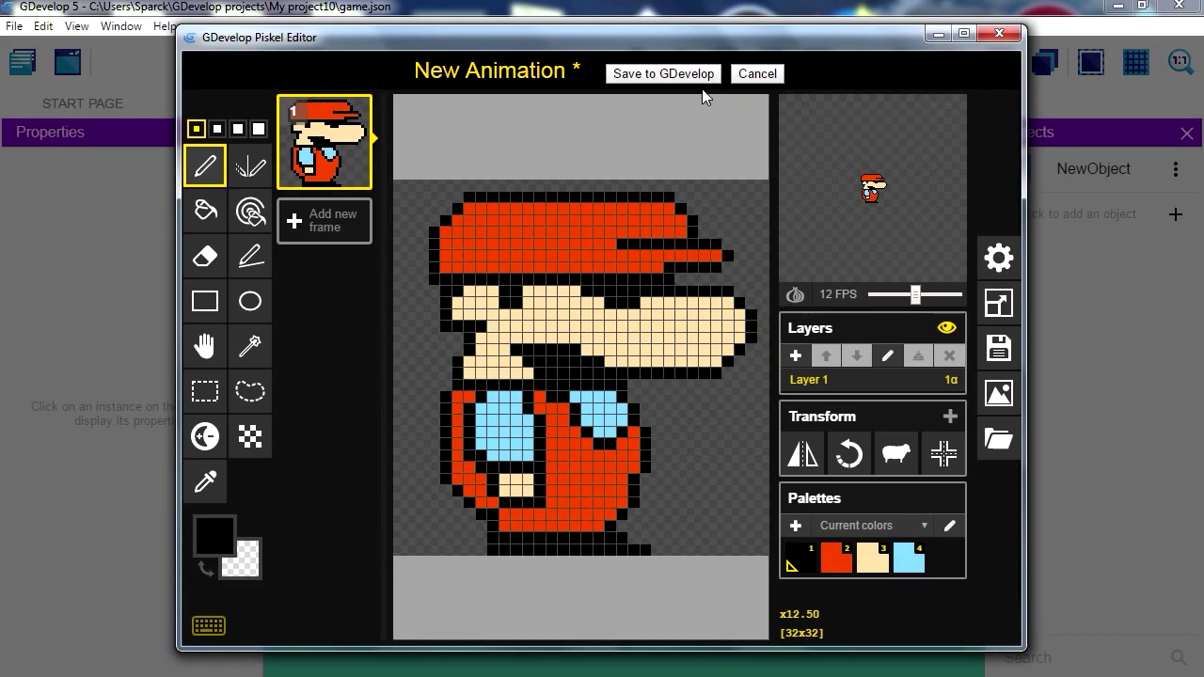
# Save the plumber sprite from Piskel back into GDevelop and apply it to NewObject.
pyautogui.click(663, 73)
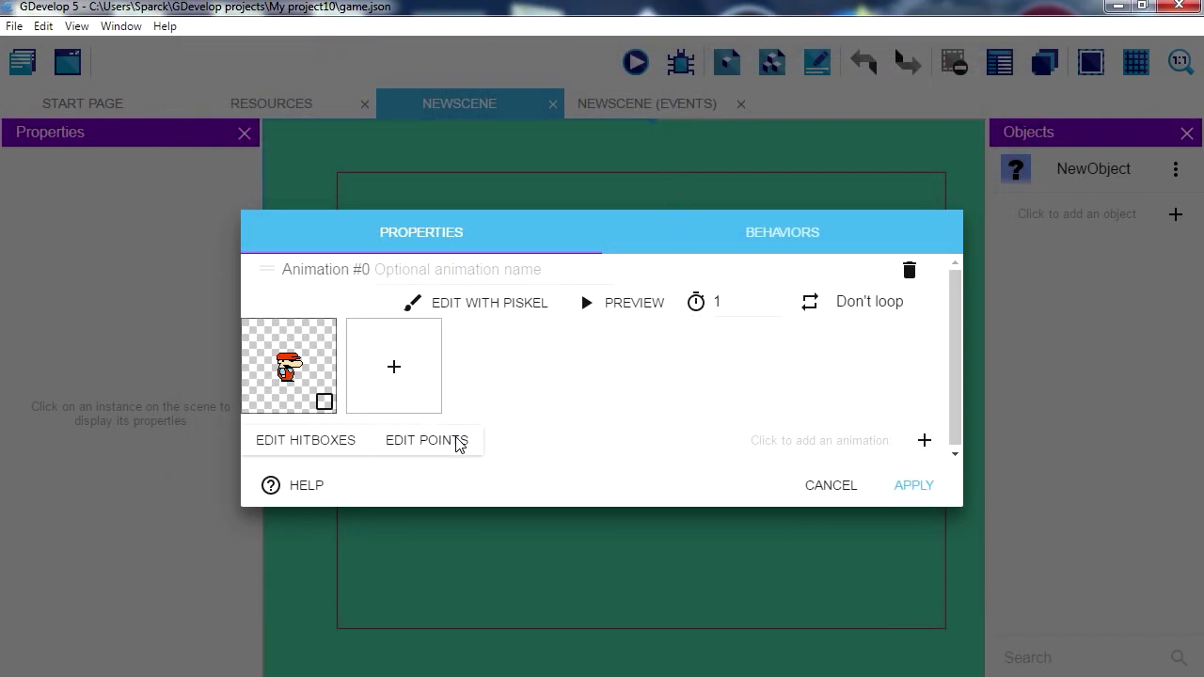
pyautogui.click(911, 486)
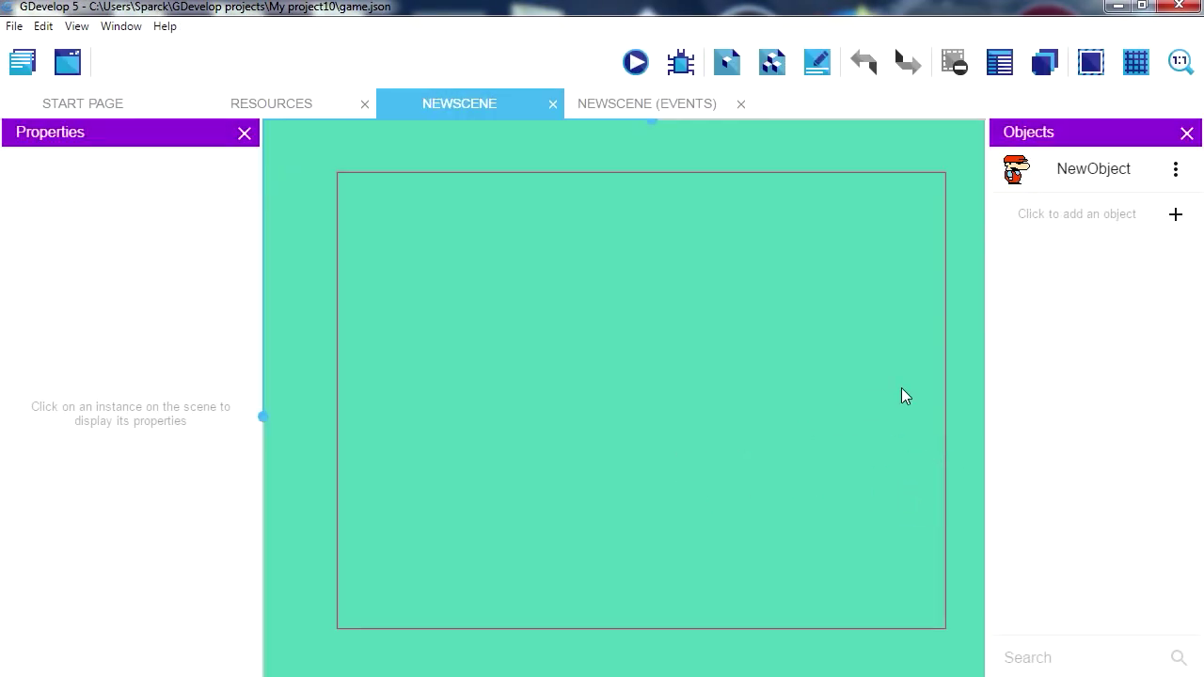